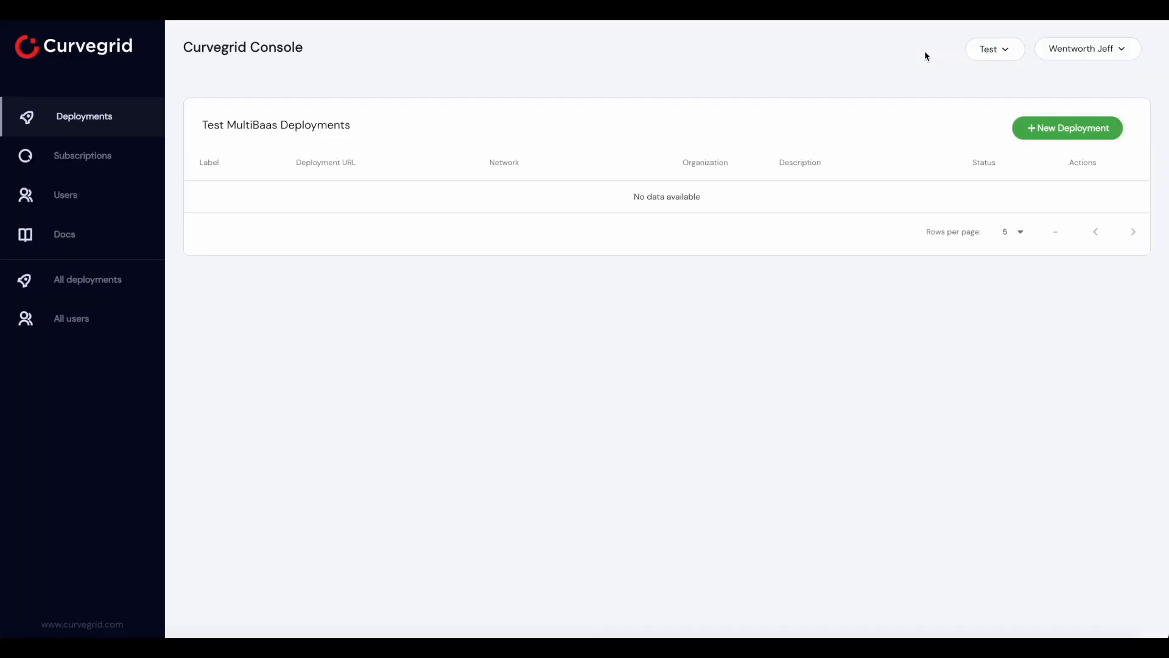
Create a new Free deployment labelled Test on the Ethereum Sepolia network
left_click(1036, 125)
left_click(462, 222)
type("Test")
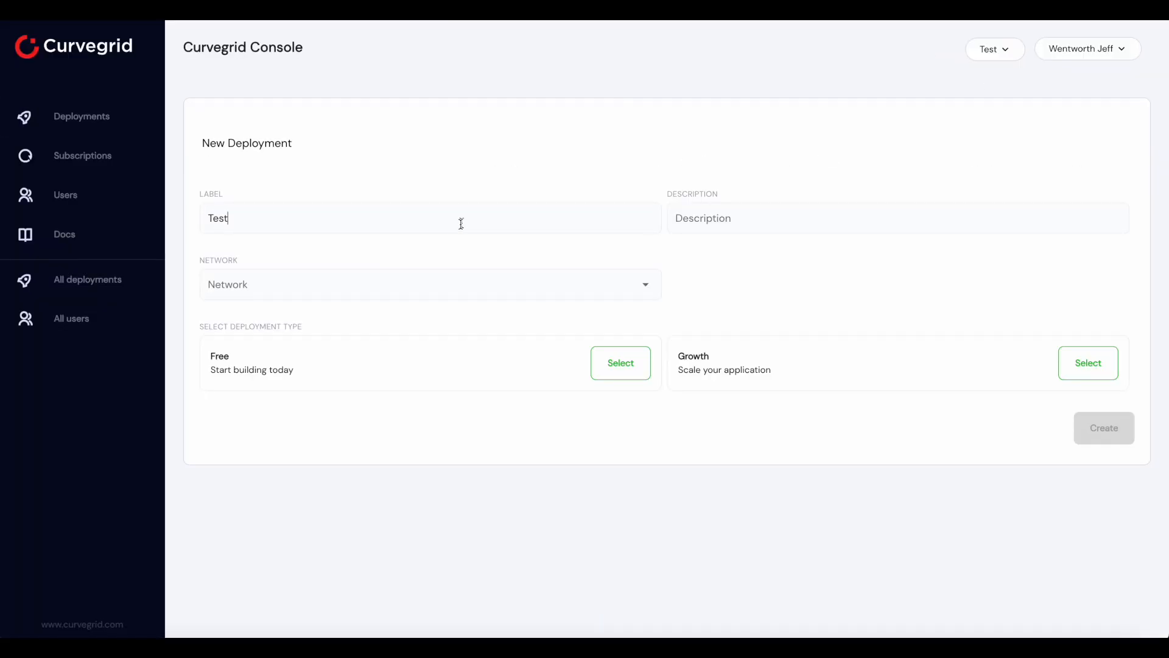
left_click(433, 293)
scroll(446, 441, "down", 5)
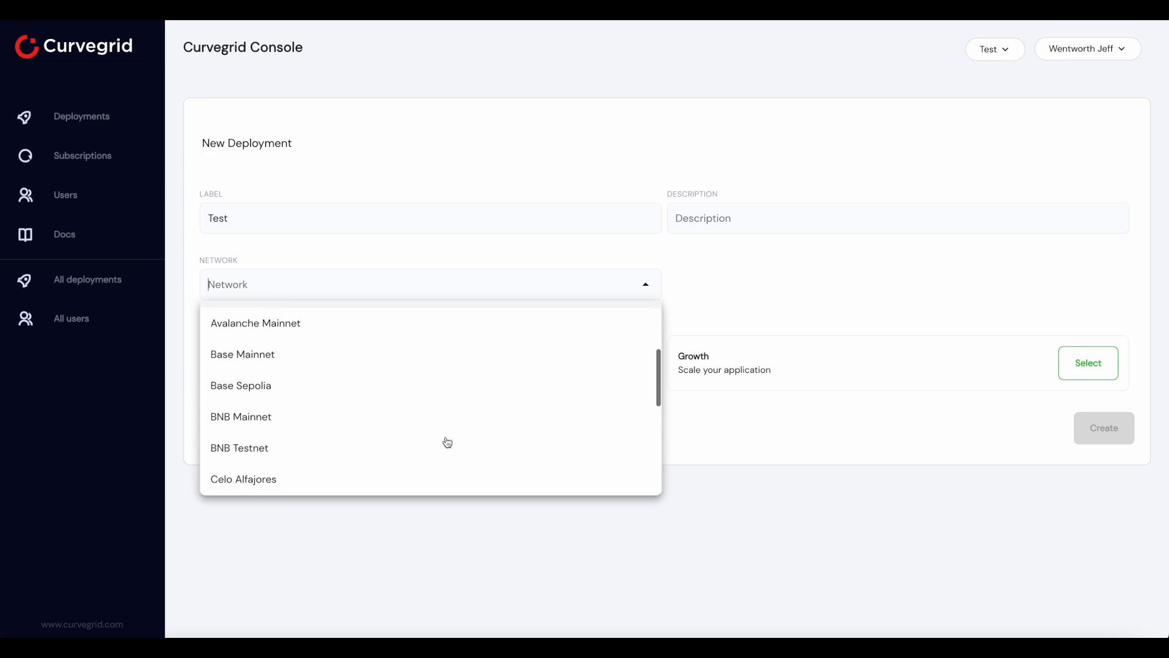
scroll(447, 442, "down", 1)
left_click(447, 442)
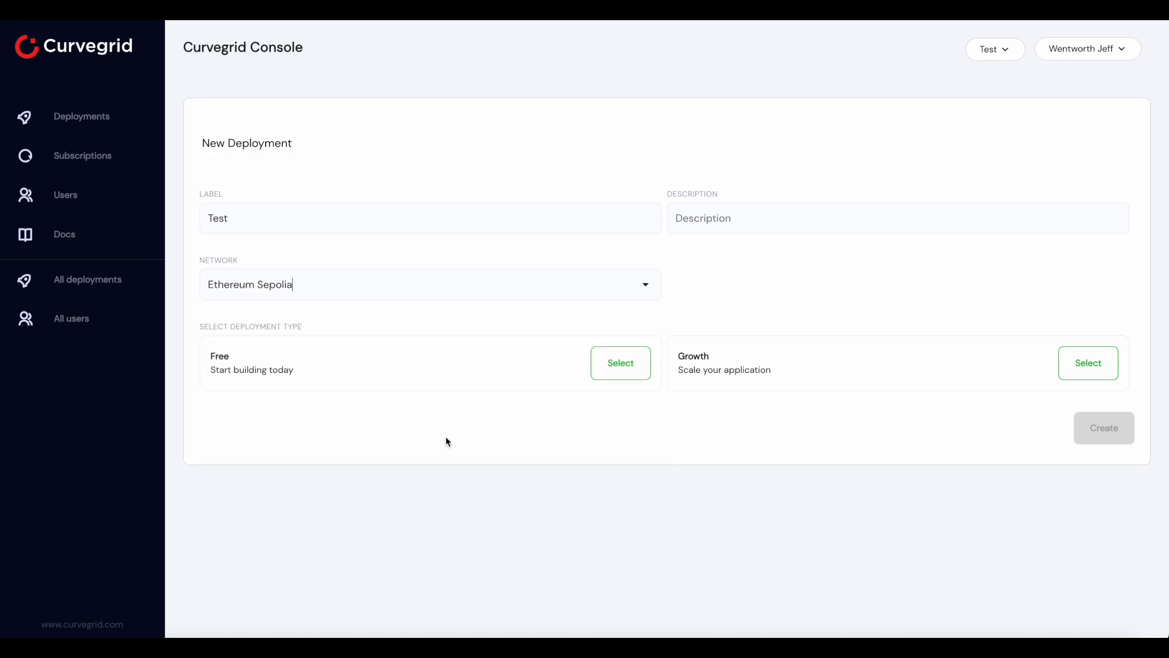
left_click(613, 363)
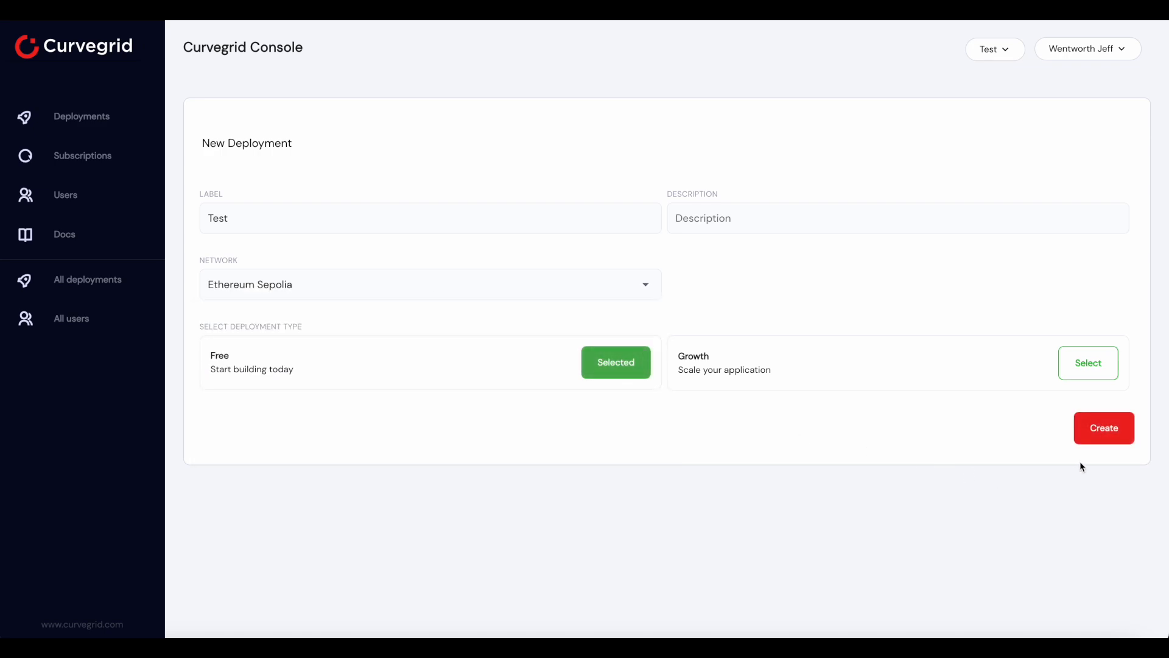
left_click(1099, 441)
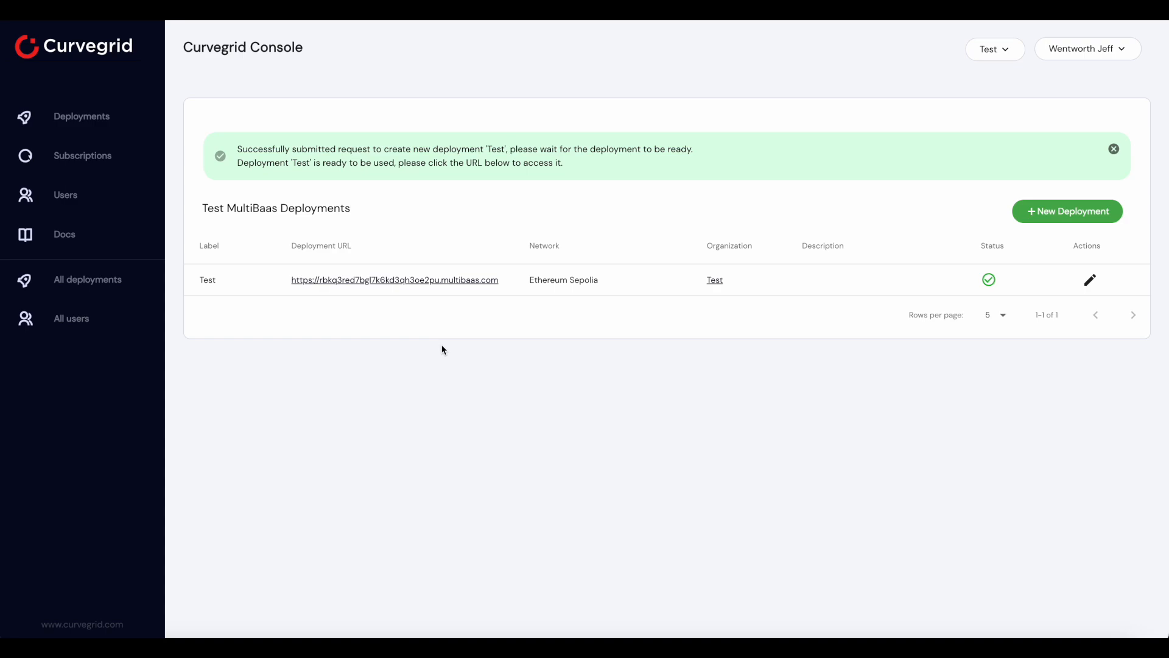
Open the Test deployment through its URL and view version 1.0 of erc20interface in the contract library
left_click(435, 279)
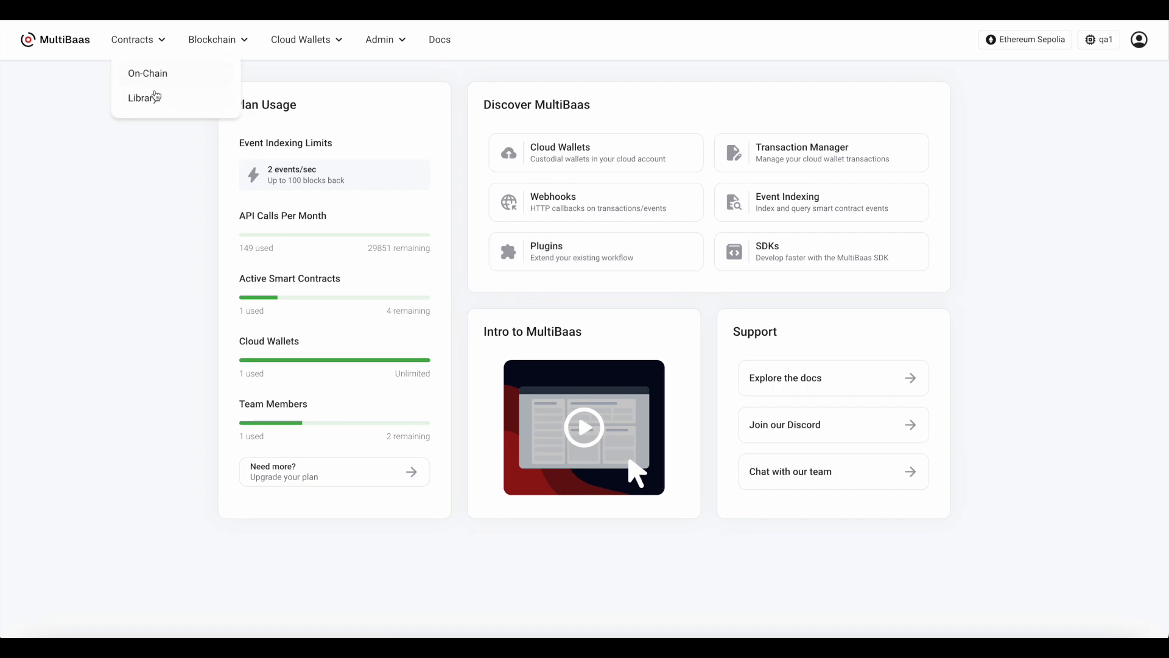
left_click(153, 99)
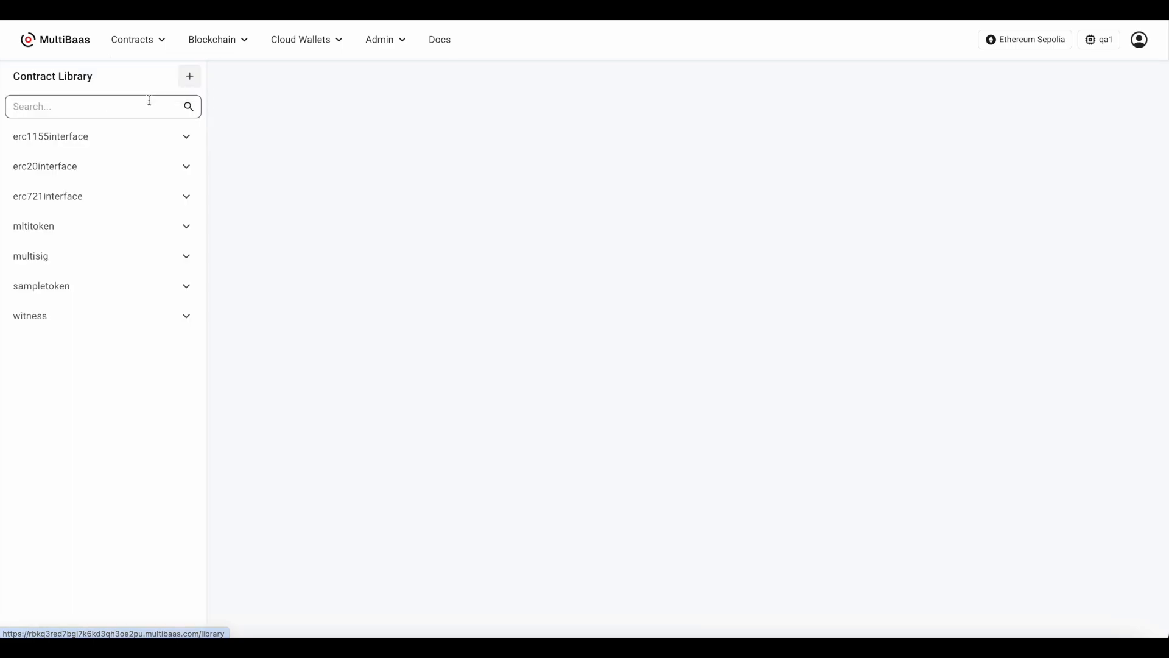
left_click(143, 173)
left_click(139, 192)
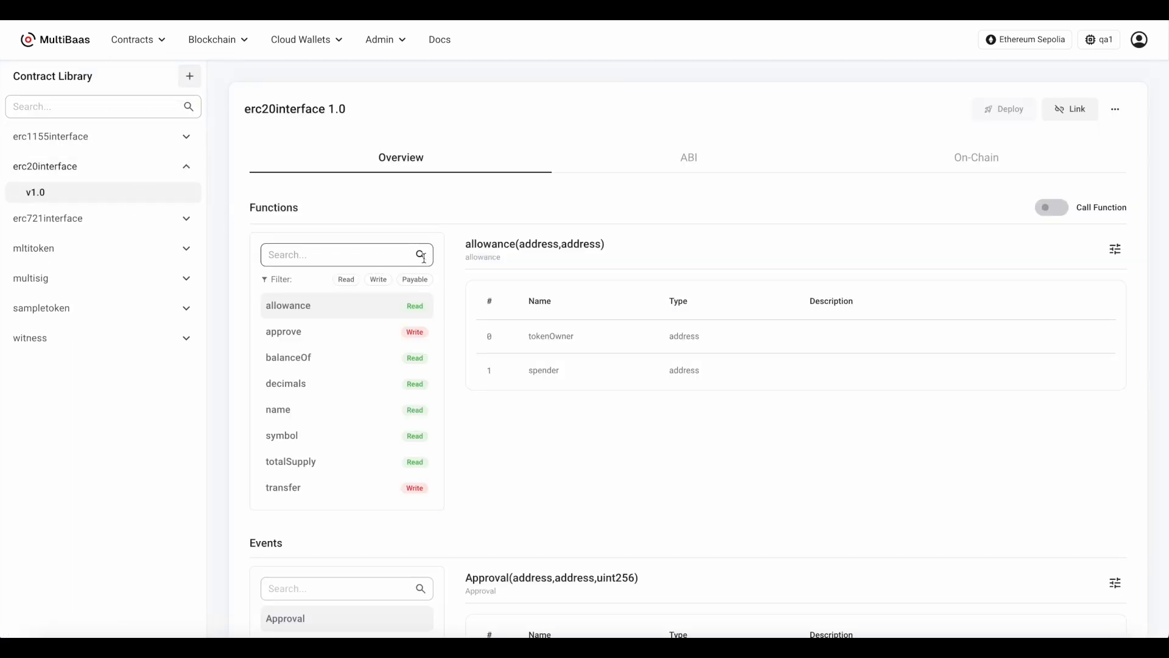
Look over the available methods for adding a contract to the library
left_click(186, 76)
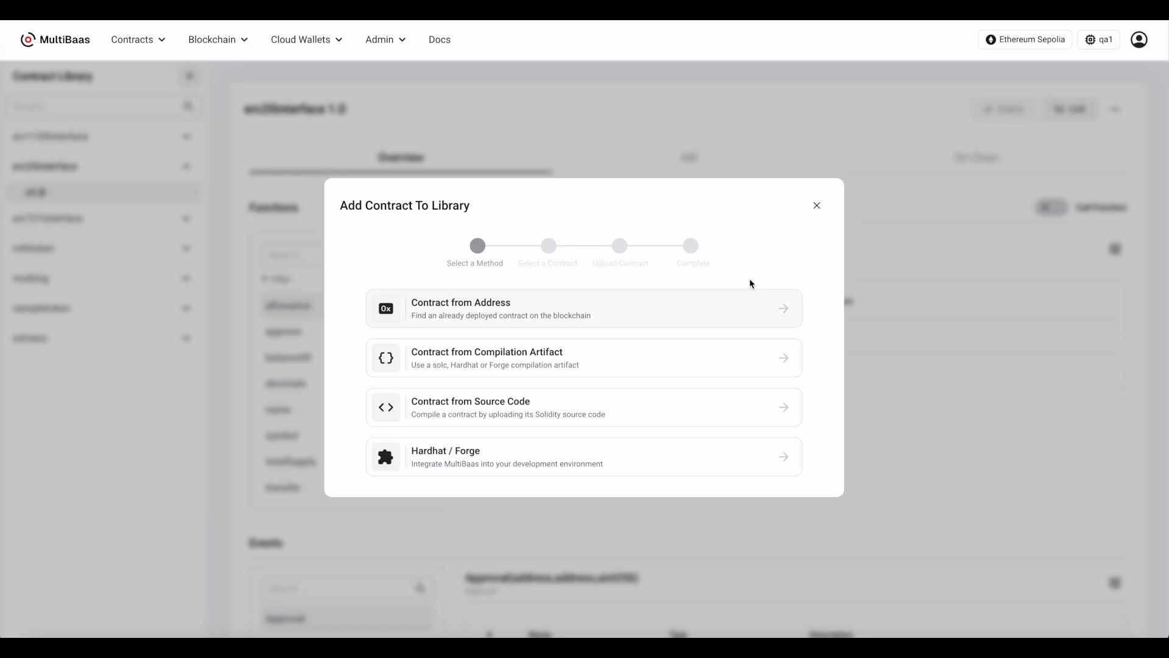
left_click(821, 204)
Start linking an existing on-chain contract by its address and search for 0x294b6B092926CD81dE63CF6C5B6f233f67E63656
left_click(122, 39)
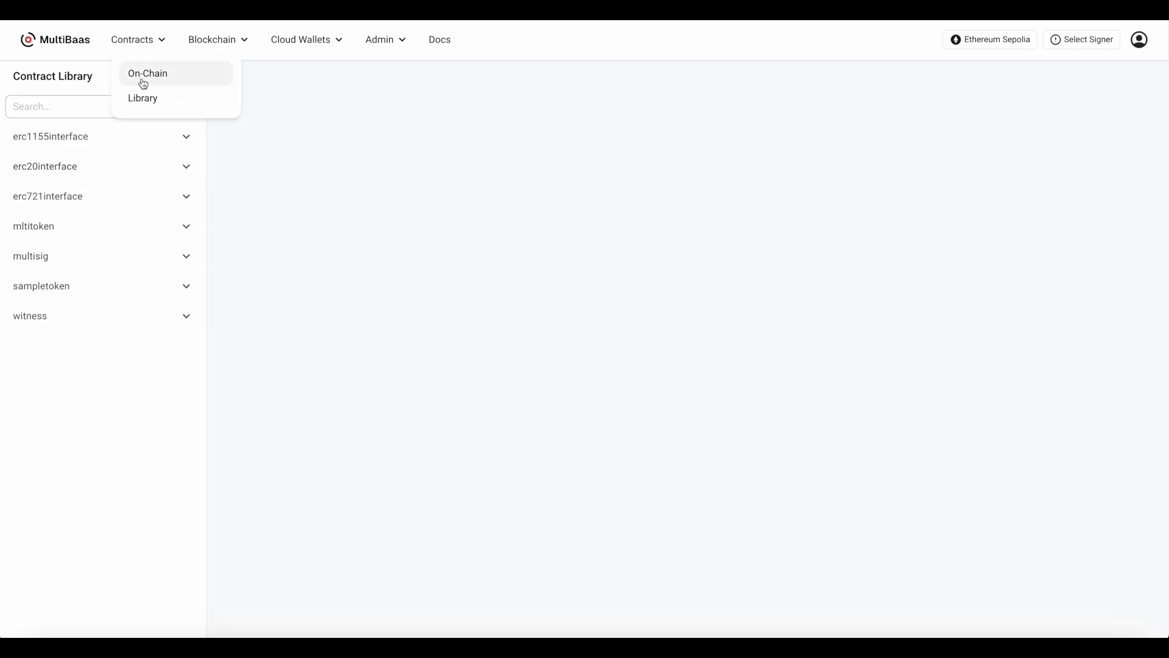
left_click(143, 74)
left_click(188, 79)
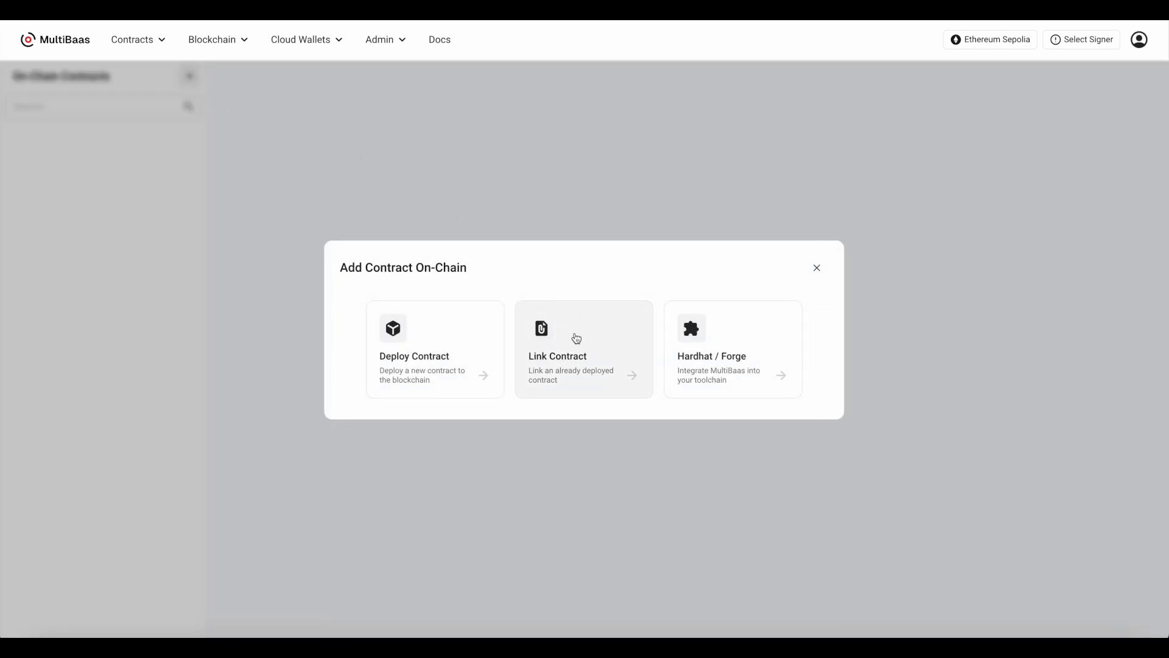
left_click(575, 337)
left_click(573, 291)
left_click(563, 365)
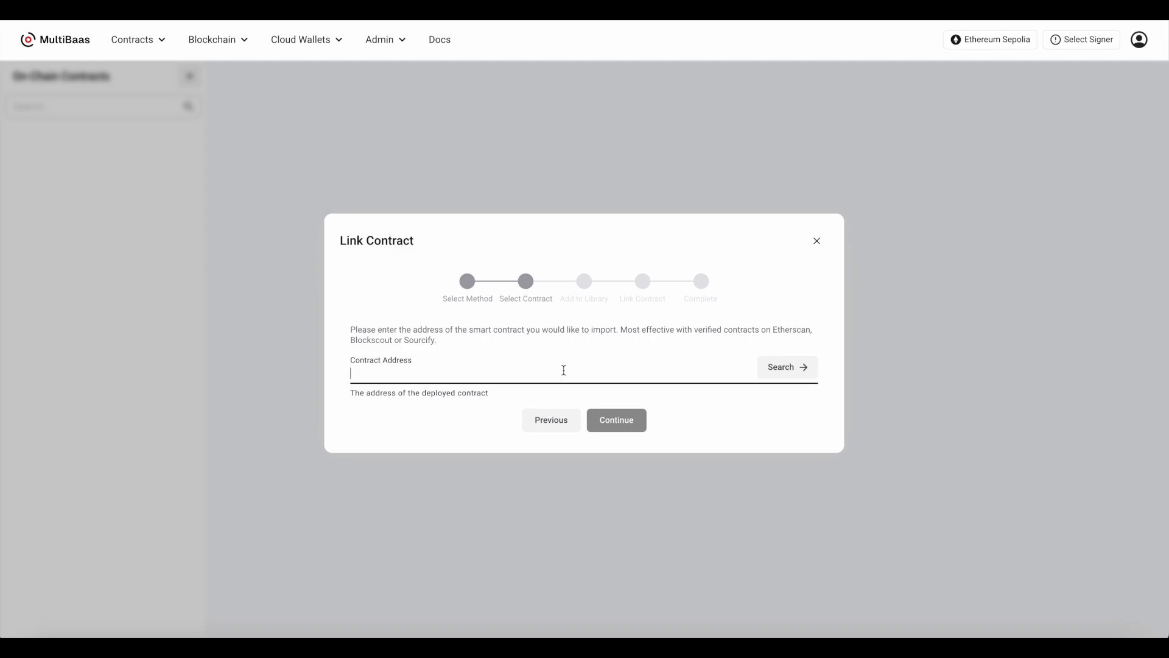
type("0x294b6B092926CD81dE63CF6C5B6f233f67E64656")
left_click(770, 376)
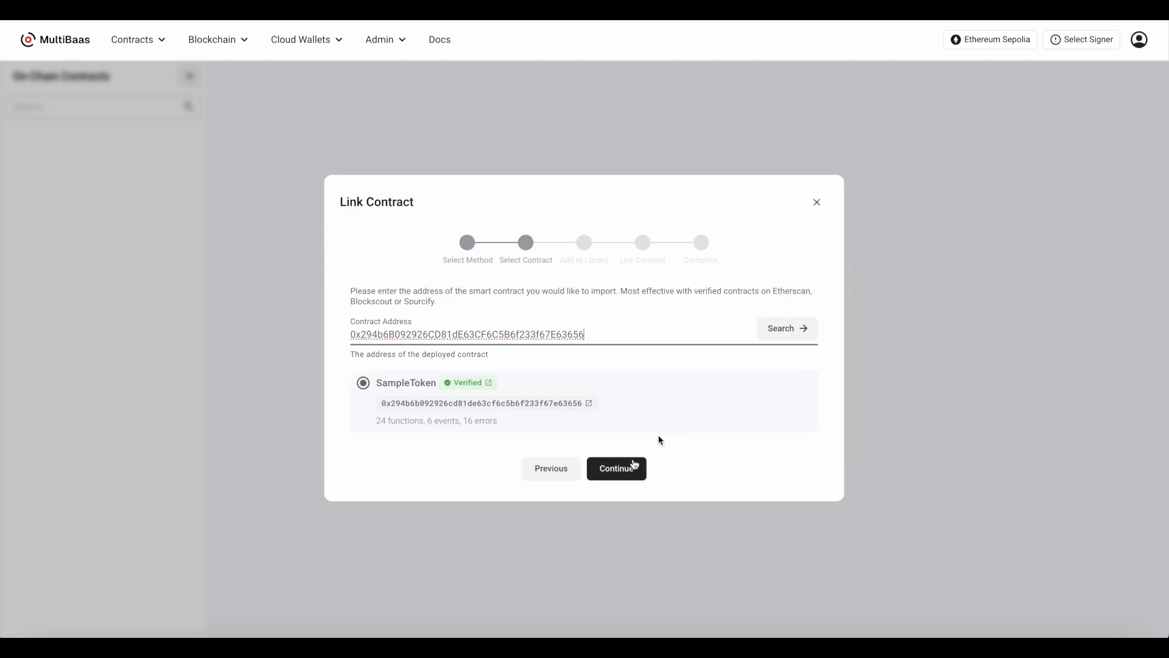
Add the found SampleToken as sampletoken version 1.1 and link it as sampletoken1 with event syncing from the latest block
left_click(627, 472)
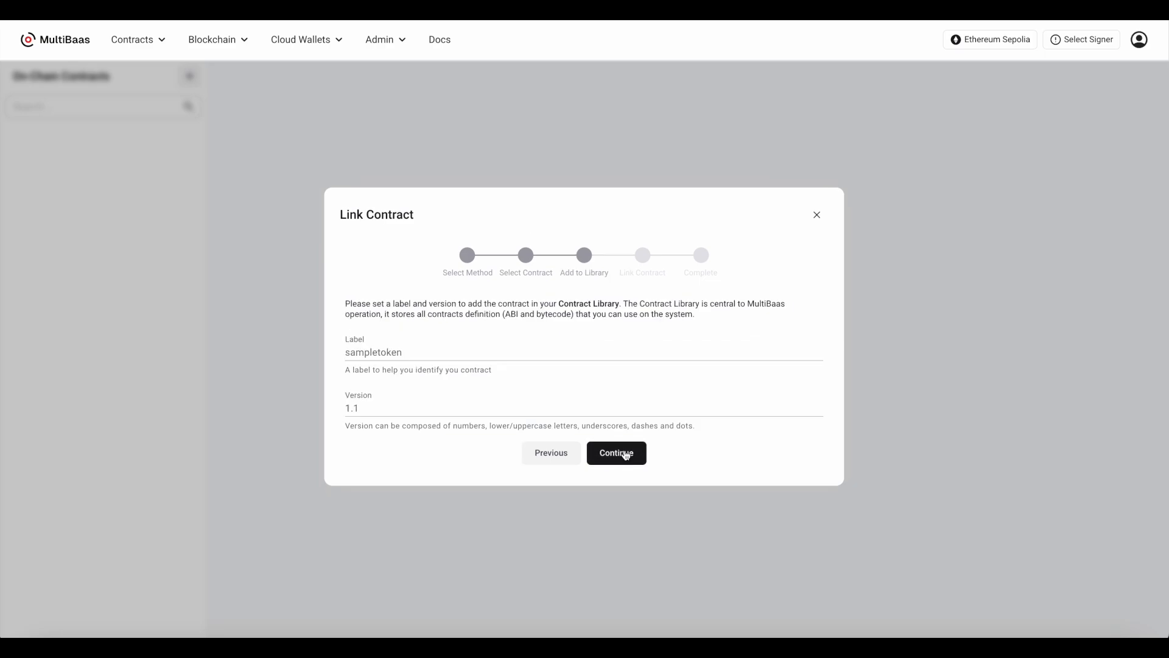
left_click(626, 455)
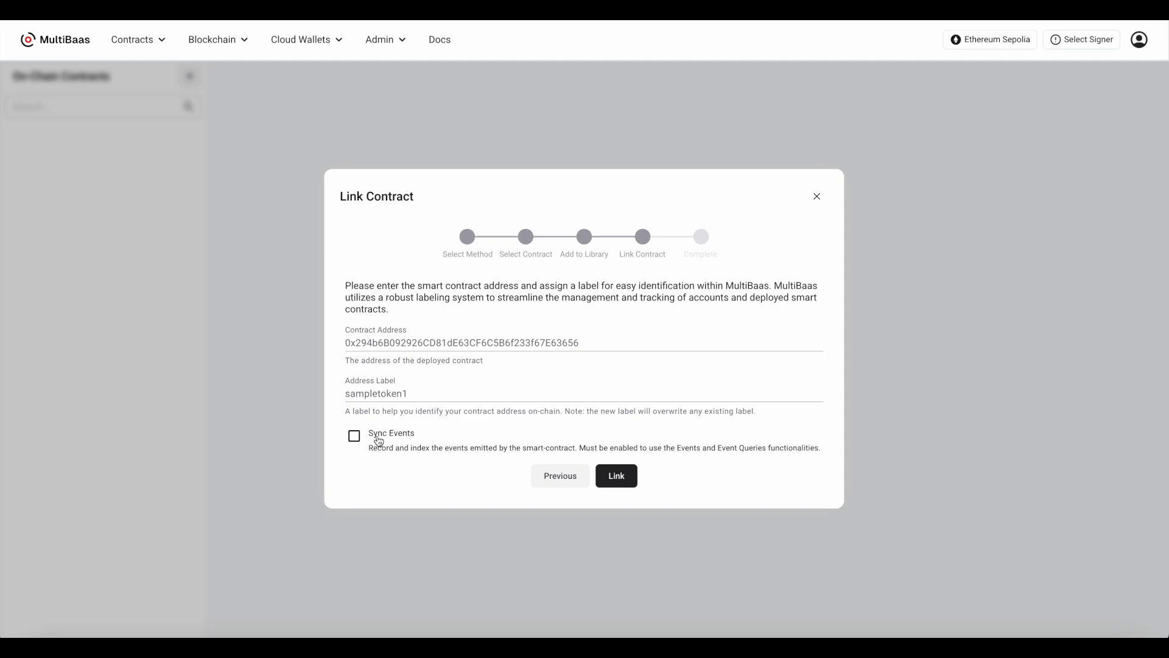
left_click(353, 435)
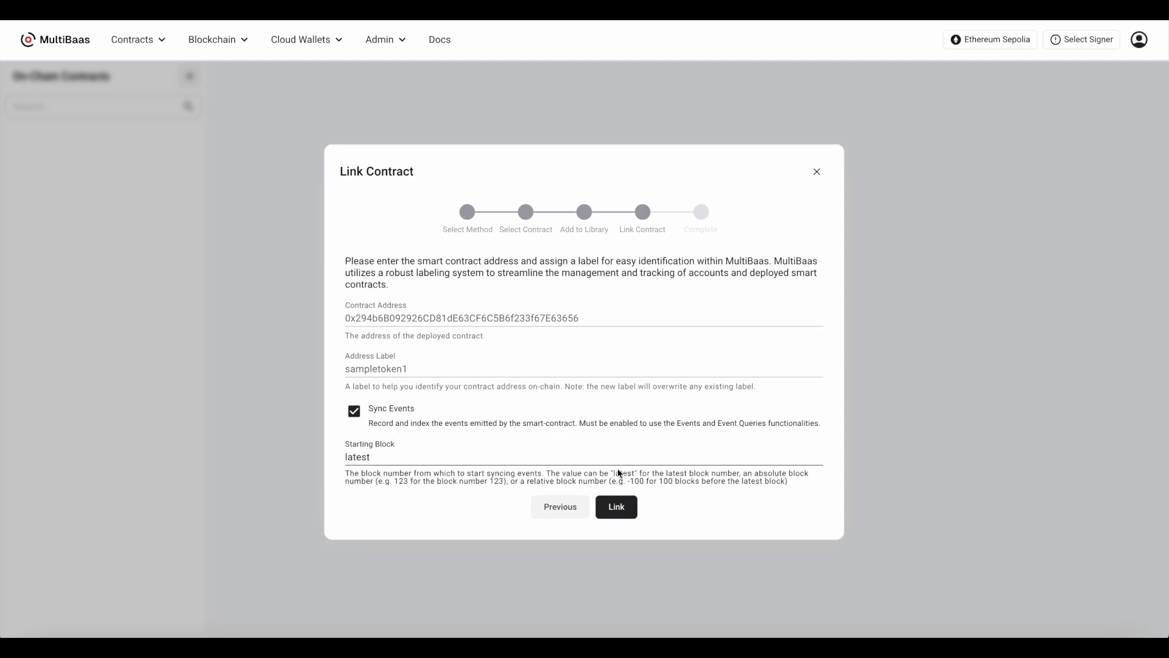
left_click(616, 506)
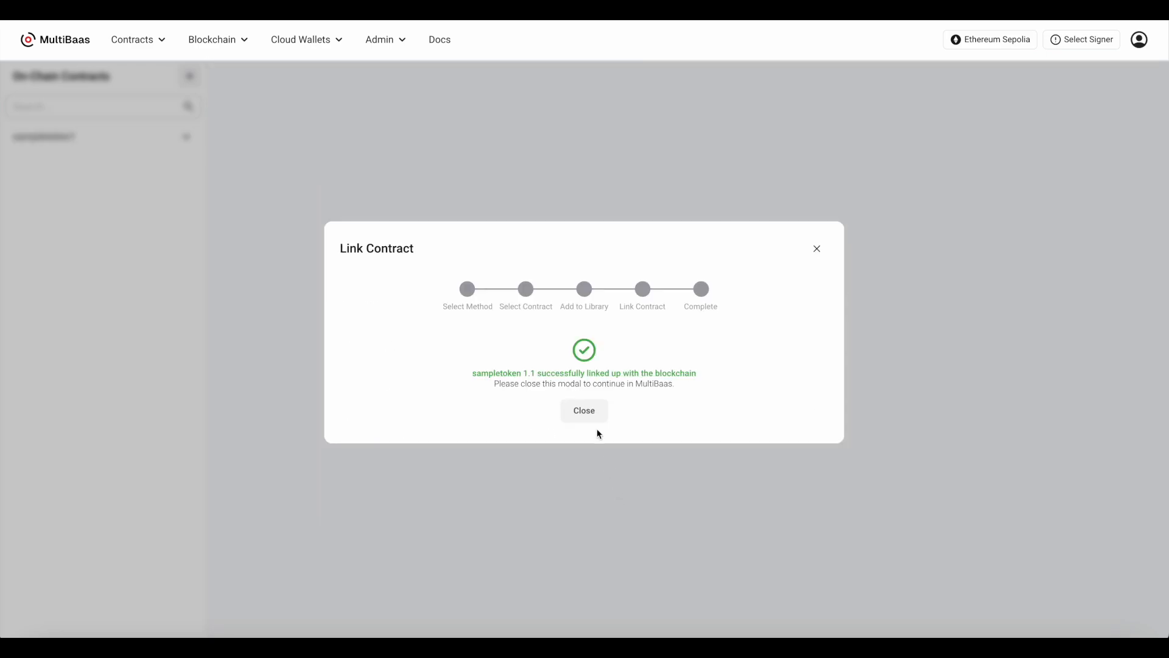
left_click(596, 417)
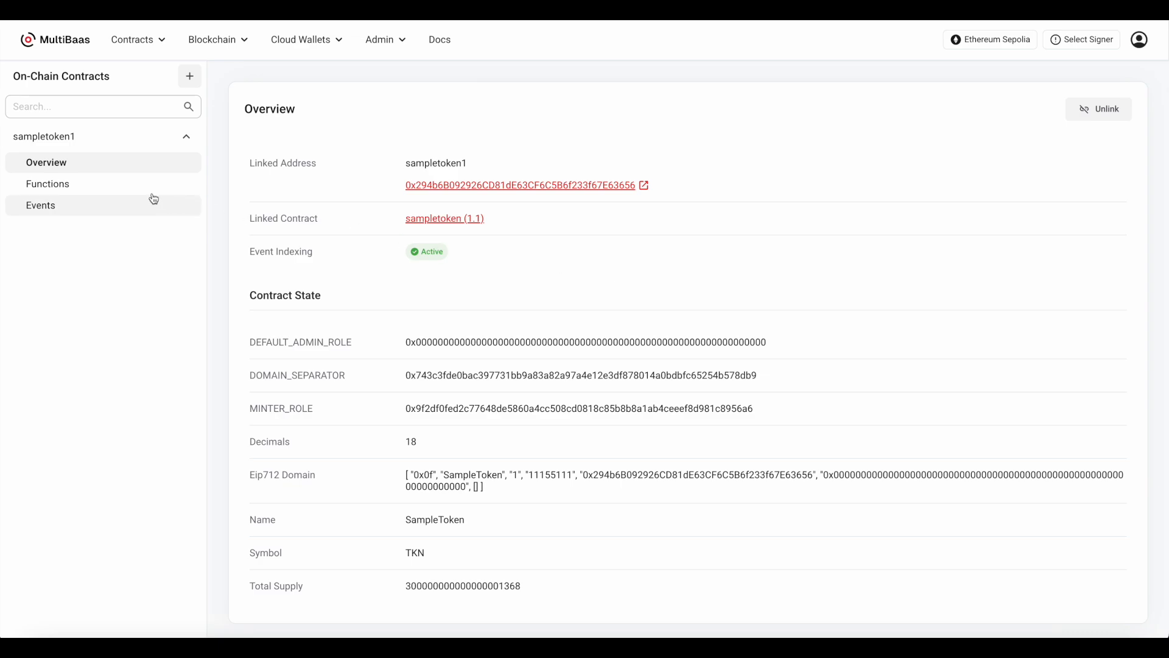
Enable Developer Mode for sampletoken1's functions and review the curl, TypeScript, Go and payload request samples
left_click(130, 187)
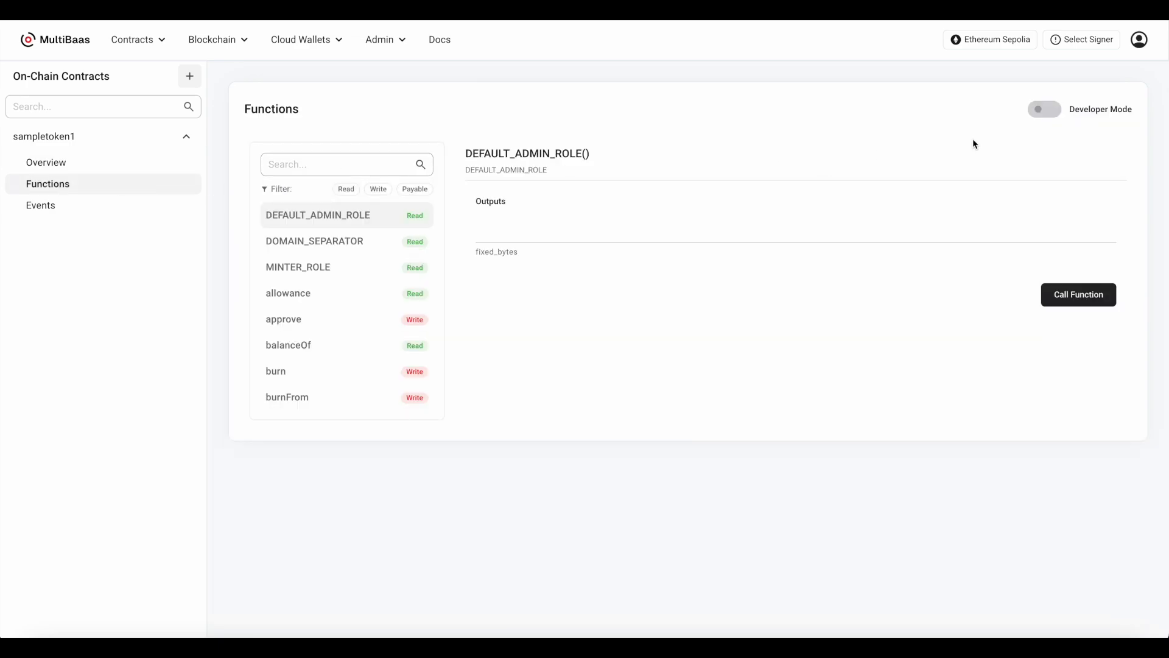
left_click(1048, 115)
left_click(730, 367)
left_click(887, 362)
left_click(1014, 367)
left_click(561, 368)
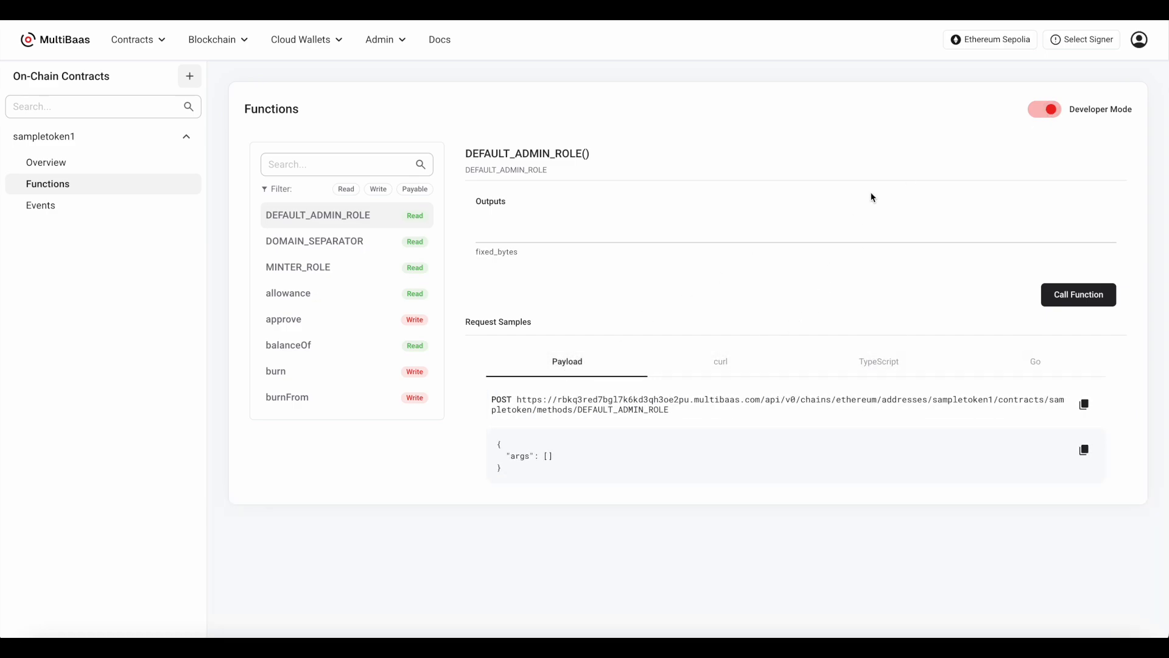
Switch the signer wallet to the Sepolia network and label its account main
left_click(1088, 43)
left_click(1074, 100)
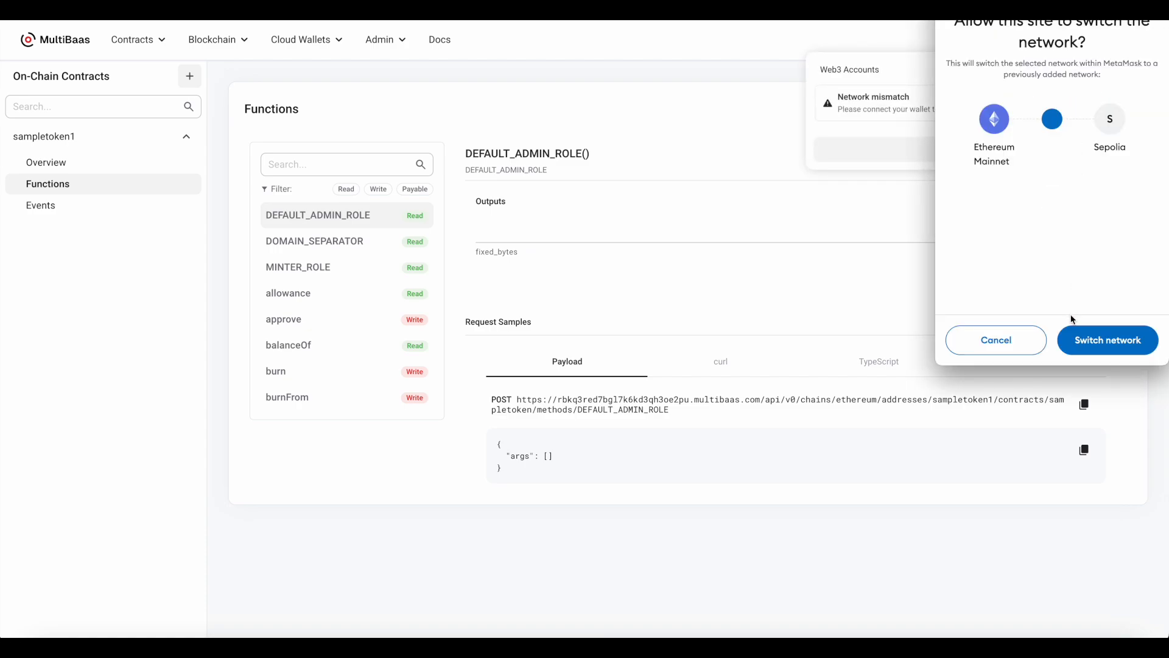
left_click(1072, 336)
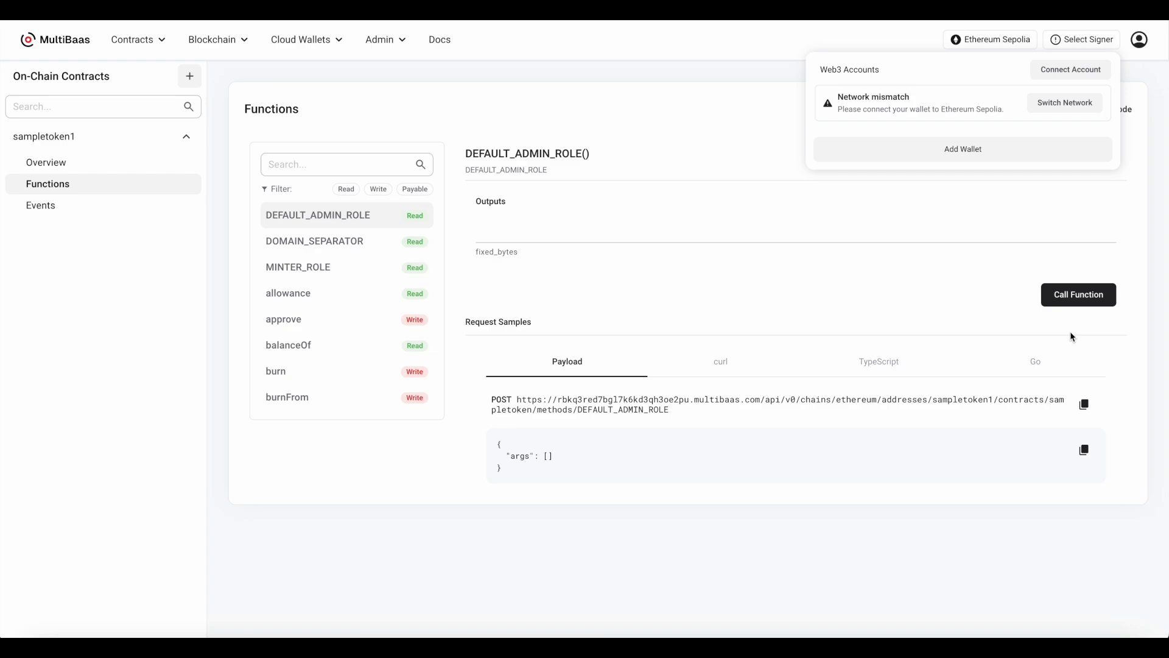
left_click(1082, 97)
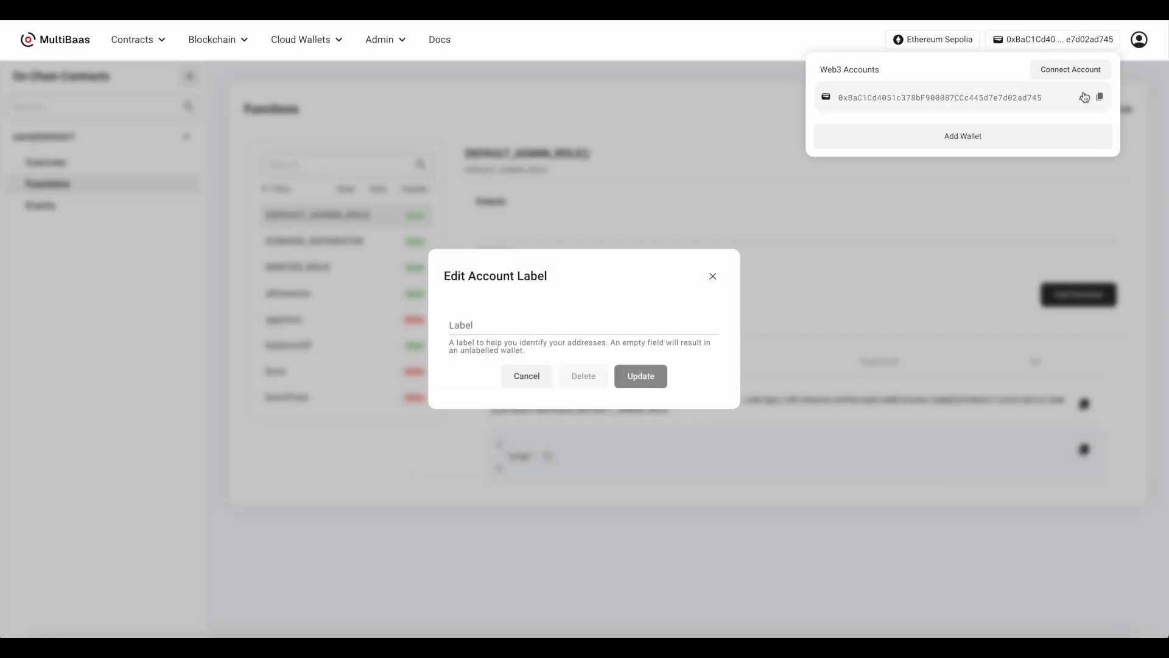
type("main")
left_click(638, 378)
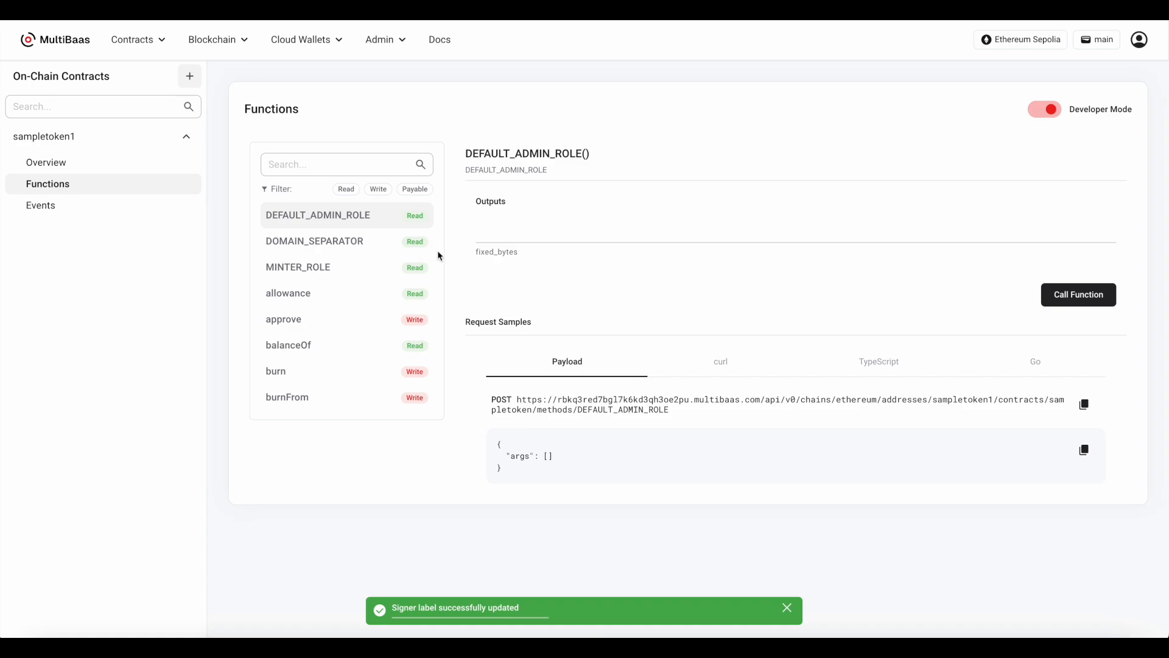
Call the balanceOf function of sampletoken1 for the main account
left_click(341, 163)
type("bala")
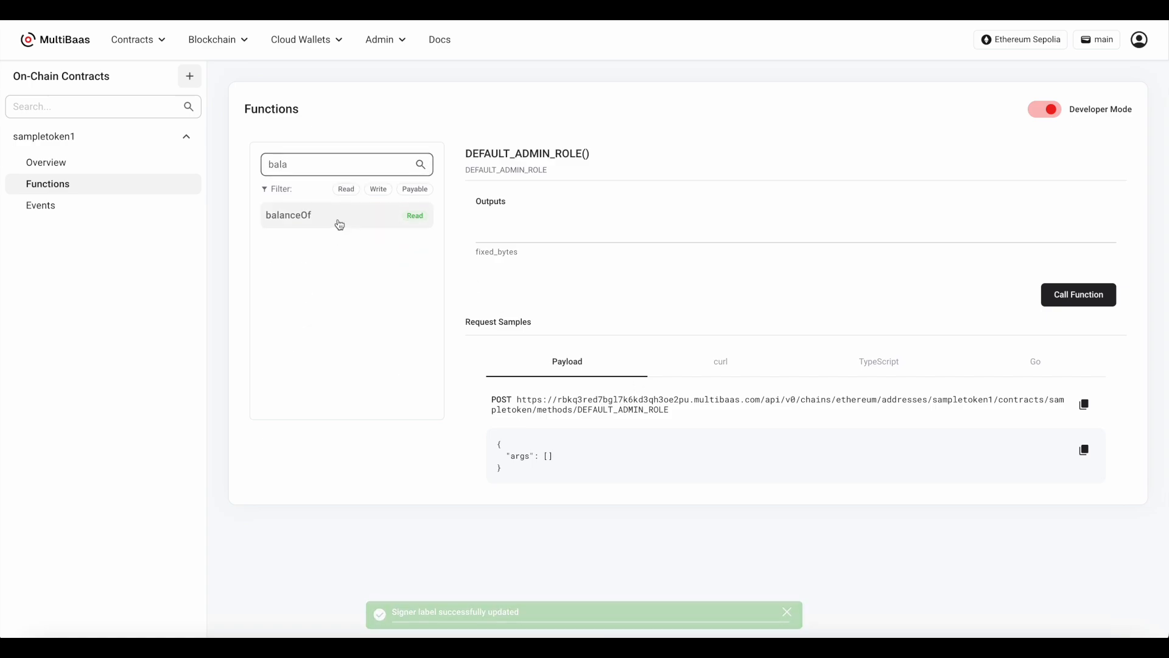
left_click(339, 225)
left_click(584, 232)
type("main")
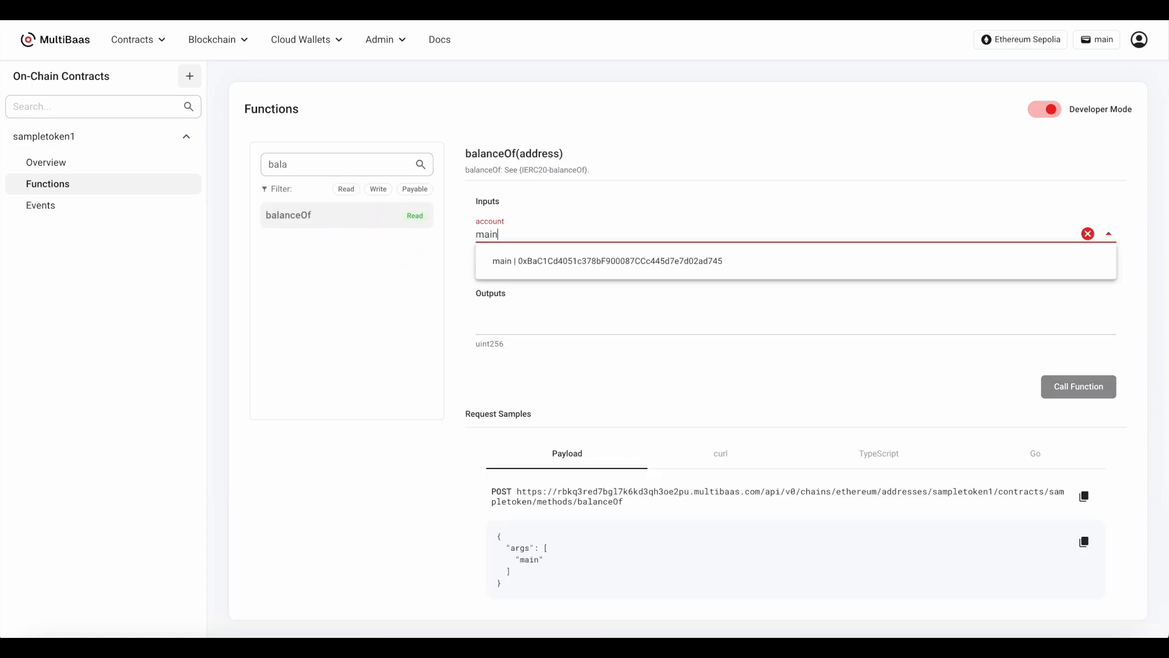
left_click(589, 261)
left_click(1077, 387)
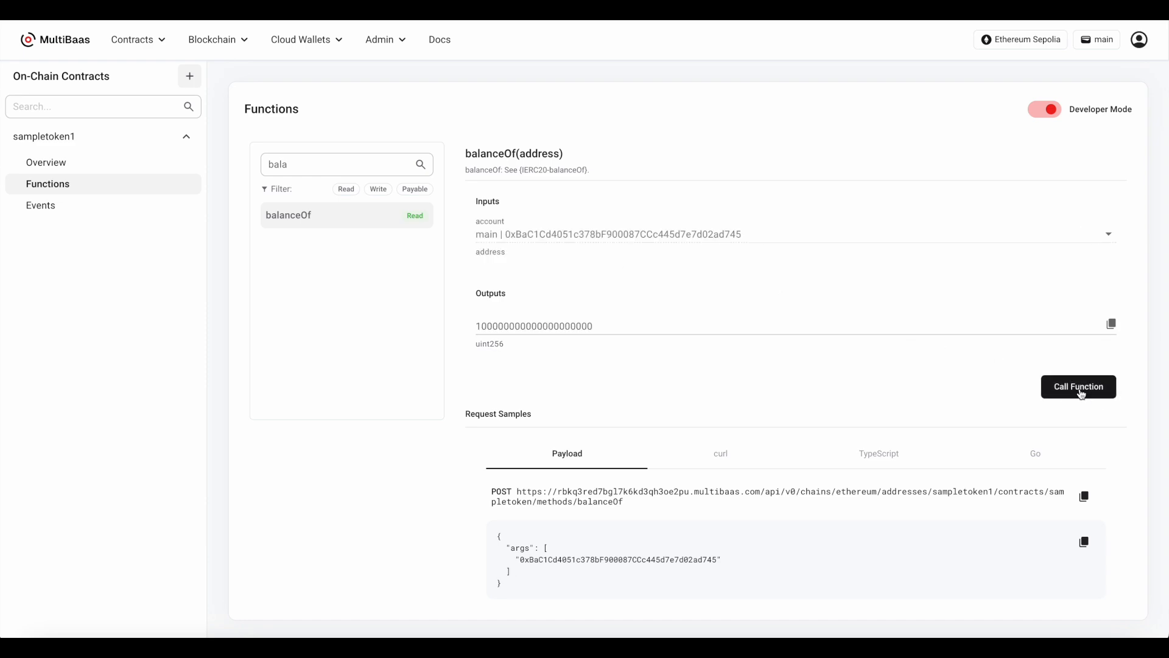
Open the linked sampletoken 1.1 library contract from sampletoken1's overview and select its balanceOf function
left_click(142, 168)
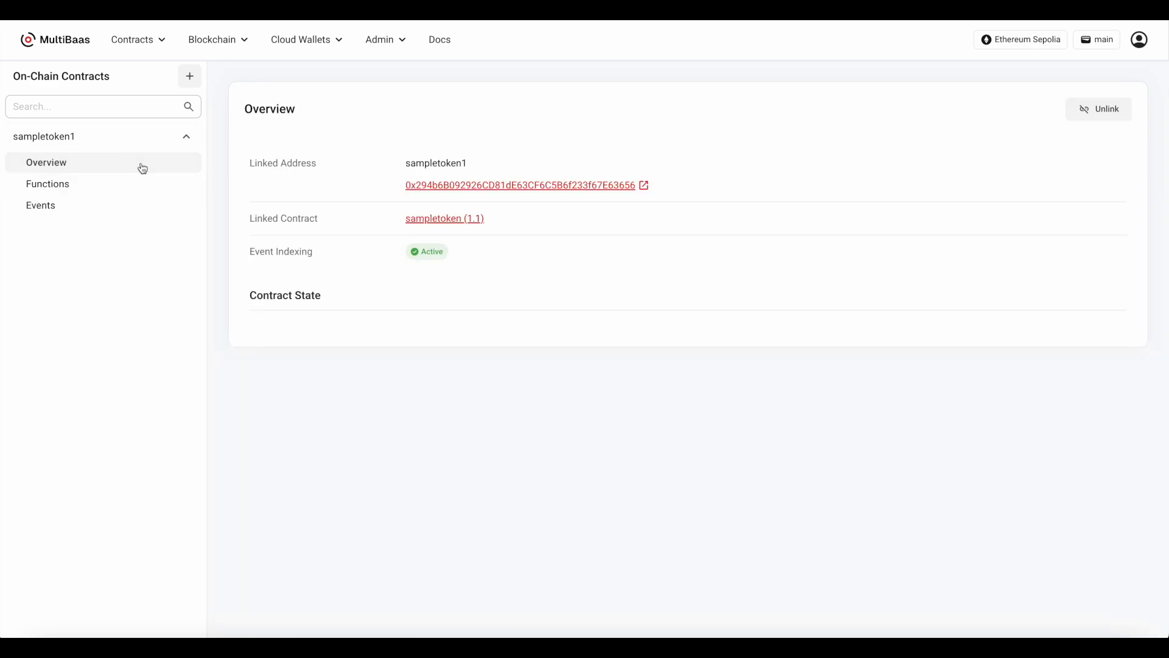
left_click(445, 220)
left_click(376, 250)
type("bala")
left_click(386, 303)
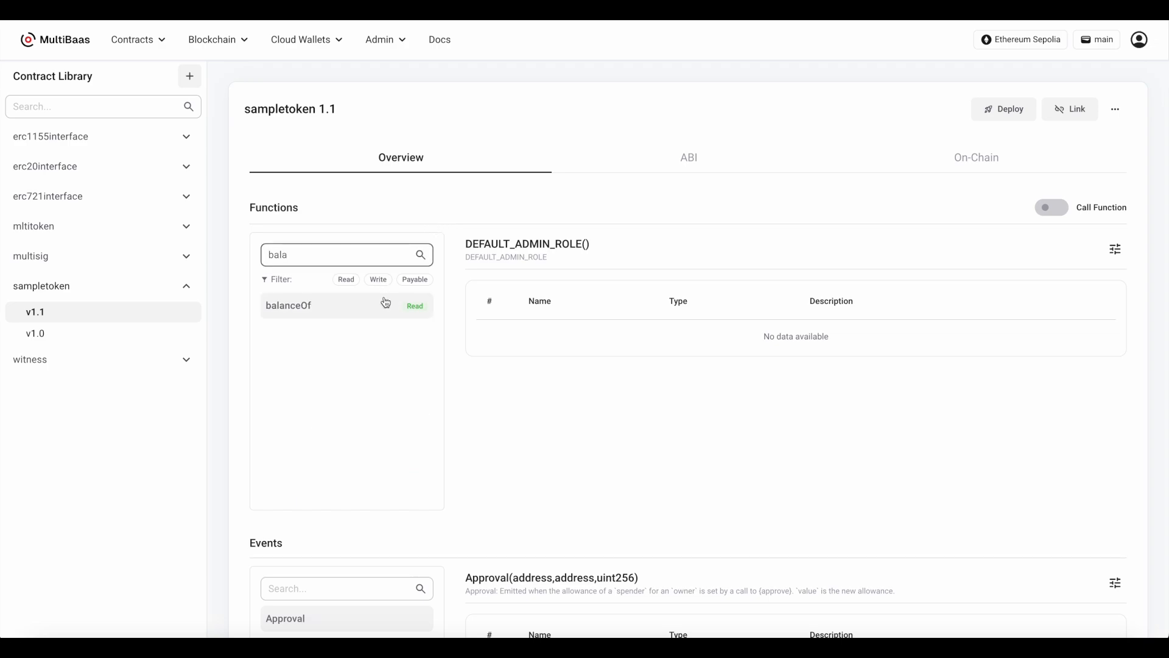
Set a decimals type conversion on balanceOf's uint256 output and save it
left_click(1112, 250)
left_click(532, 444)
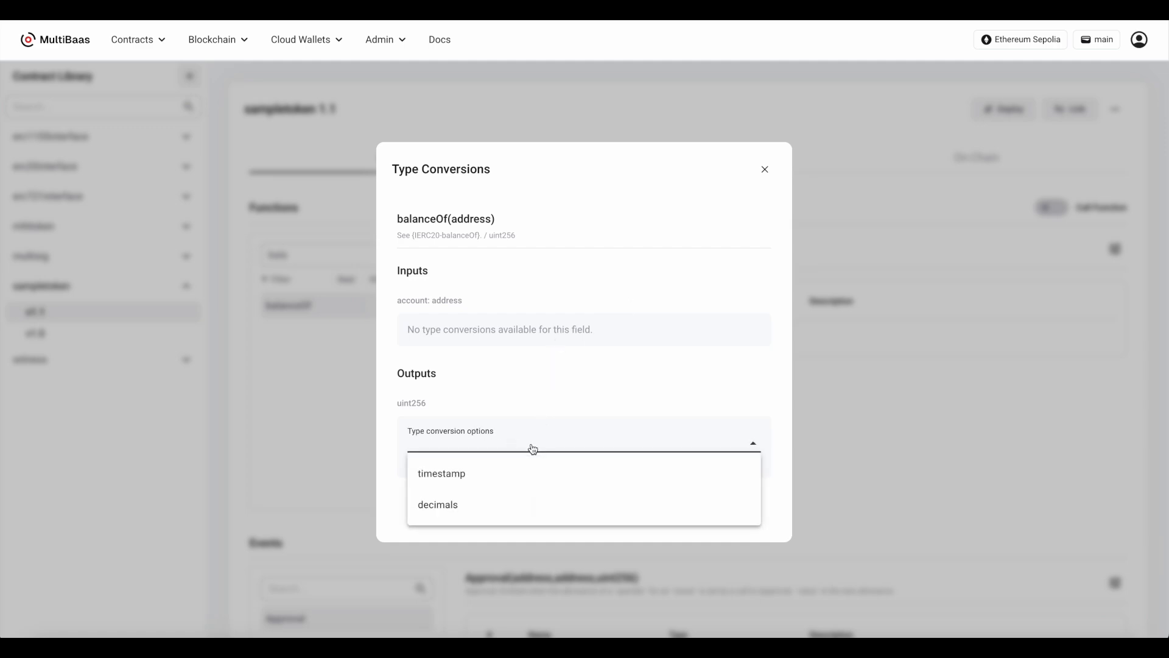
left_click(516, 504)
left_click(514, 488)
left_click(513, 519)
left_click(623, 551)
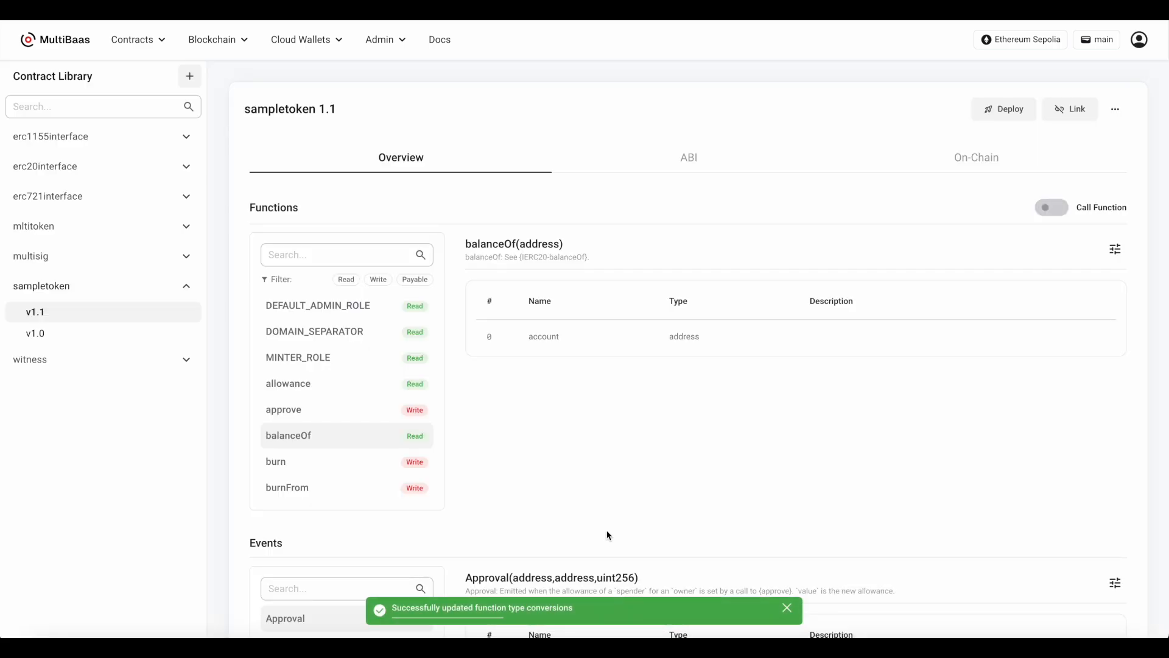
Return to sampletoken1's on-chain functions and call balanceOf for the main account again with the decimals conversion
left_click(1117, 247)
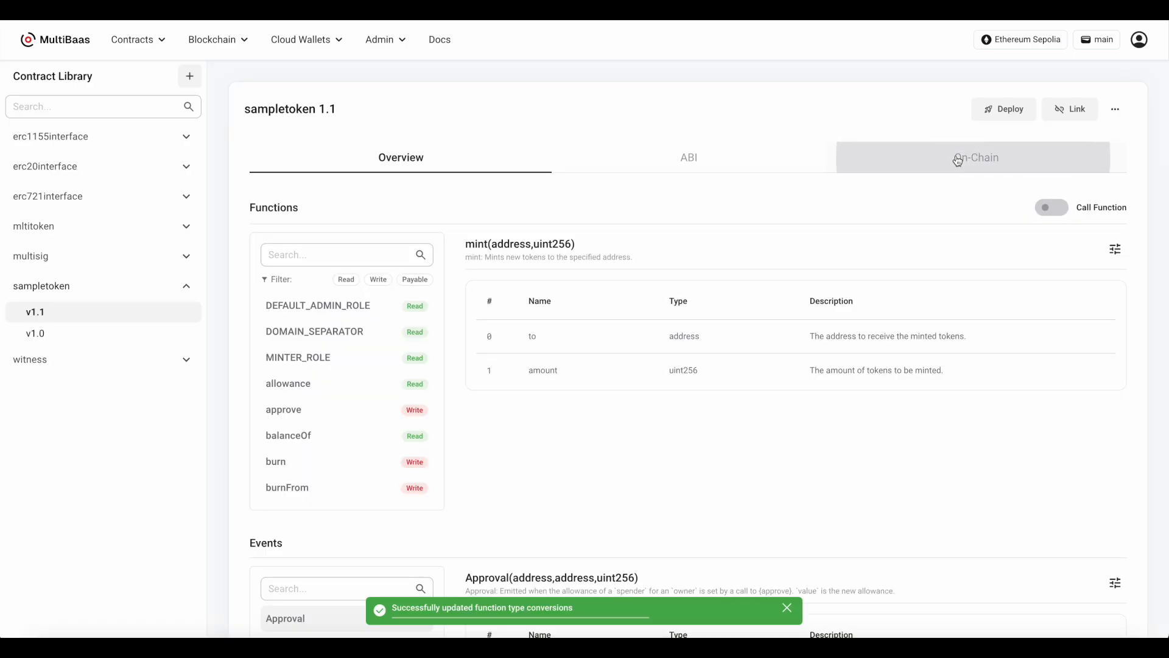
left_click(976, 157)
left_click(279, 236)
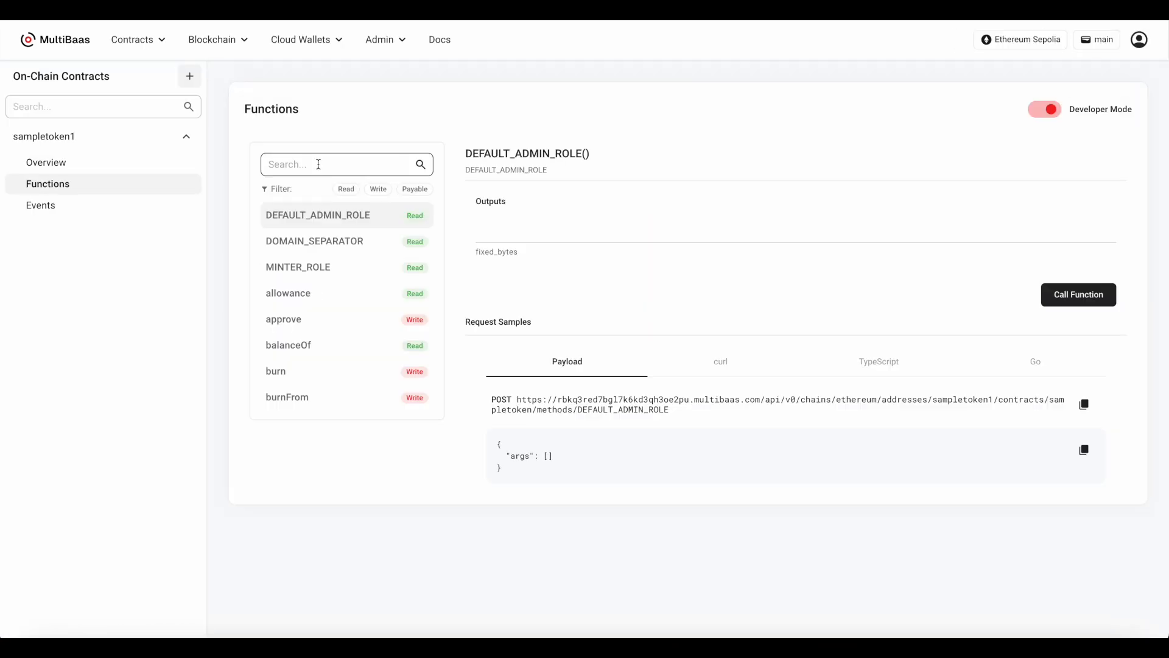
left_click(335, 165)
type("bala")
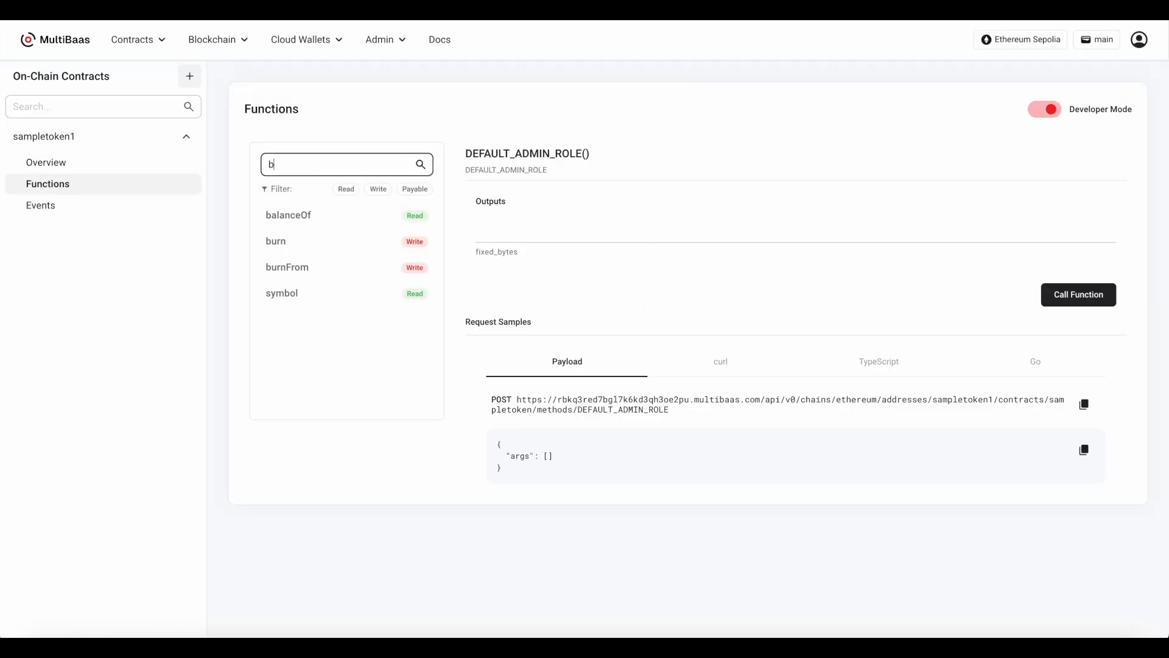
left_click(335, 225)
left_click(503, 235)
left_click(522, 263)
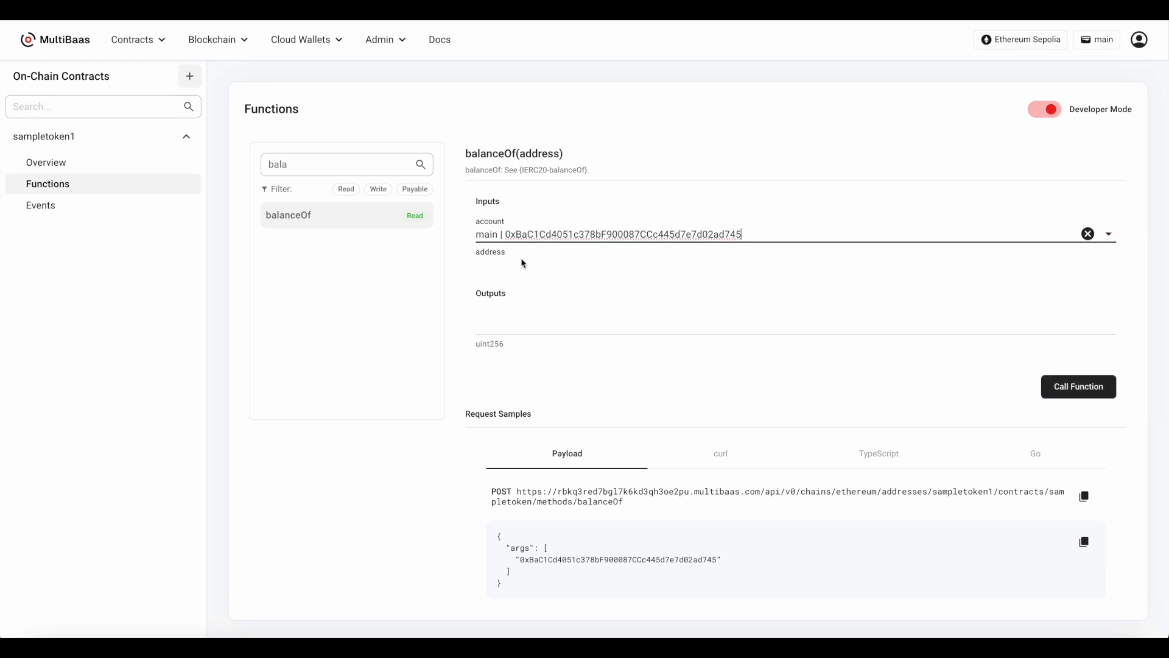
left_click(1106, 386)
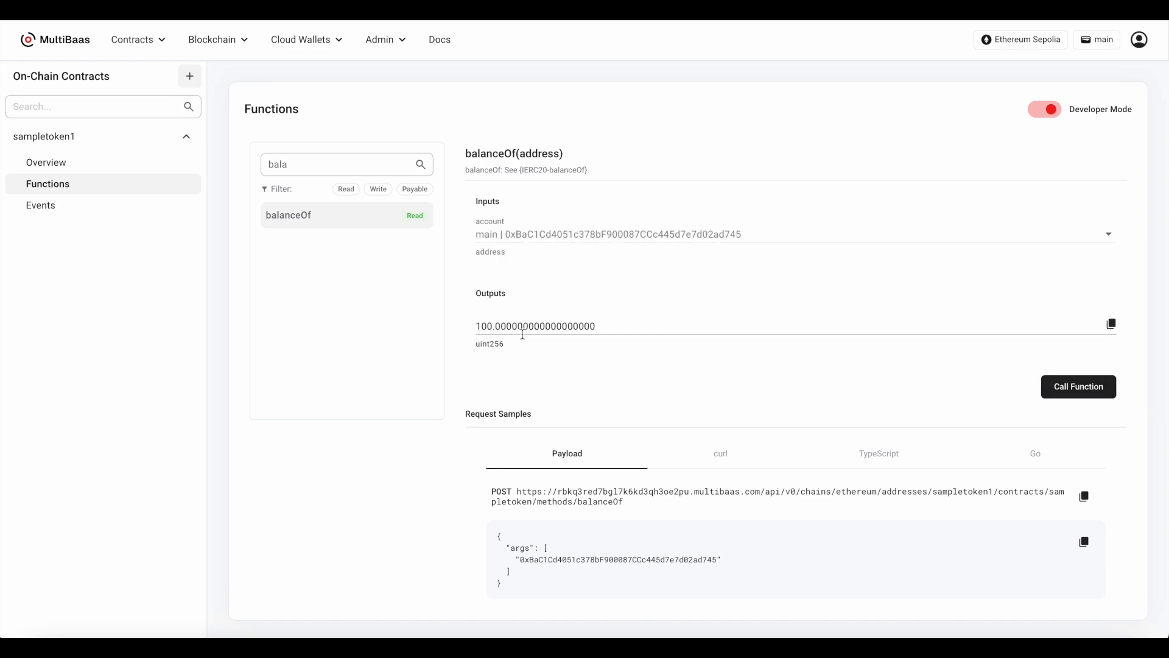
Fill in the mint function with main as recipient and 123 as amount, and perform a dry run
double_click(360, 166)
type("mint")
left_click(350, 239)
left_click(547, 233)
left_click(545, 286)
left_click(543, 288)
type("123")
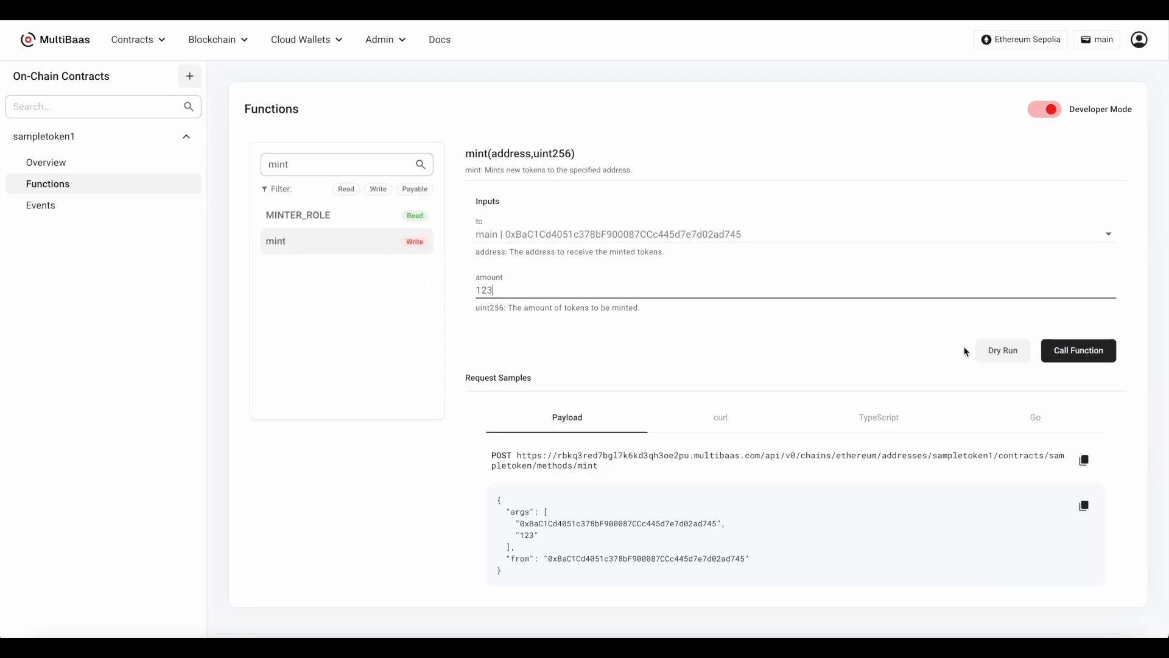
left_click(997, 353)
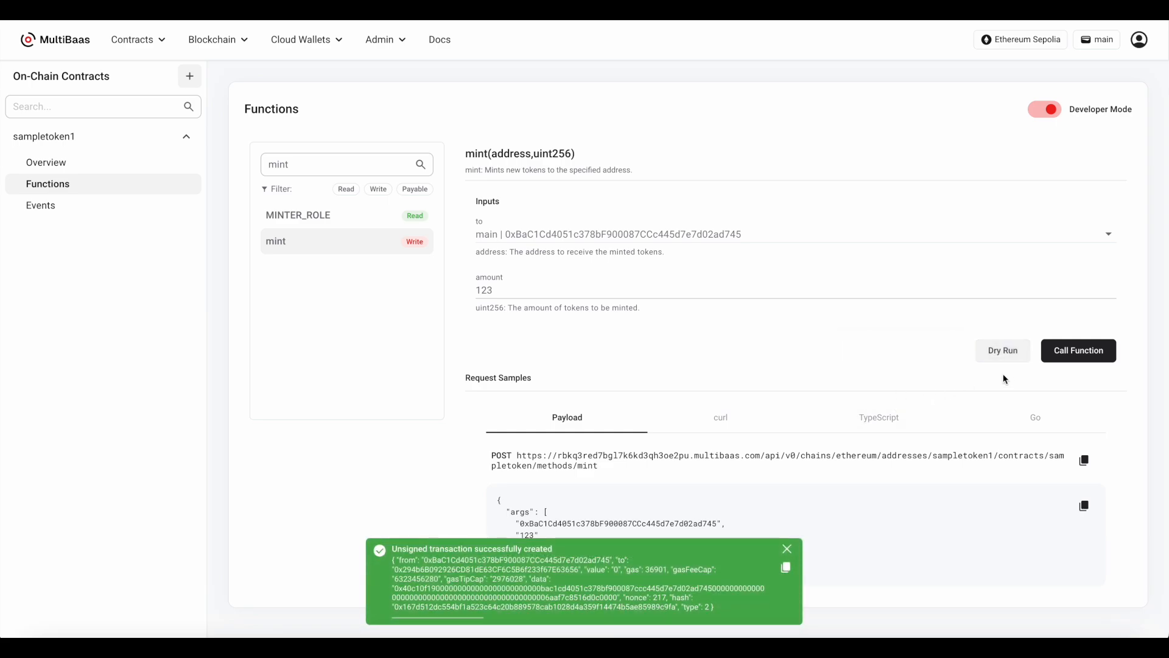
Call the mint function with 123 tokens for main, approve the transaction, and open sampletoken1's overview
left_click(1087, 359)
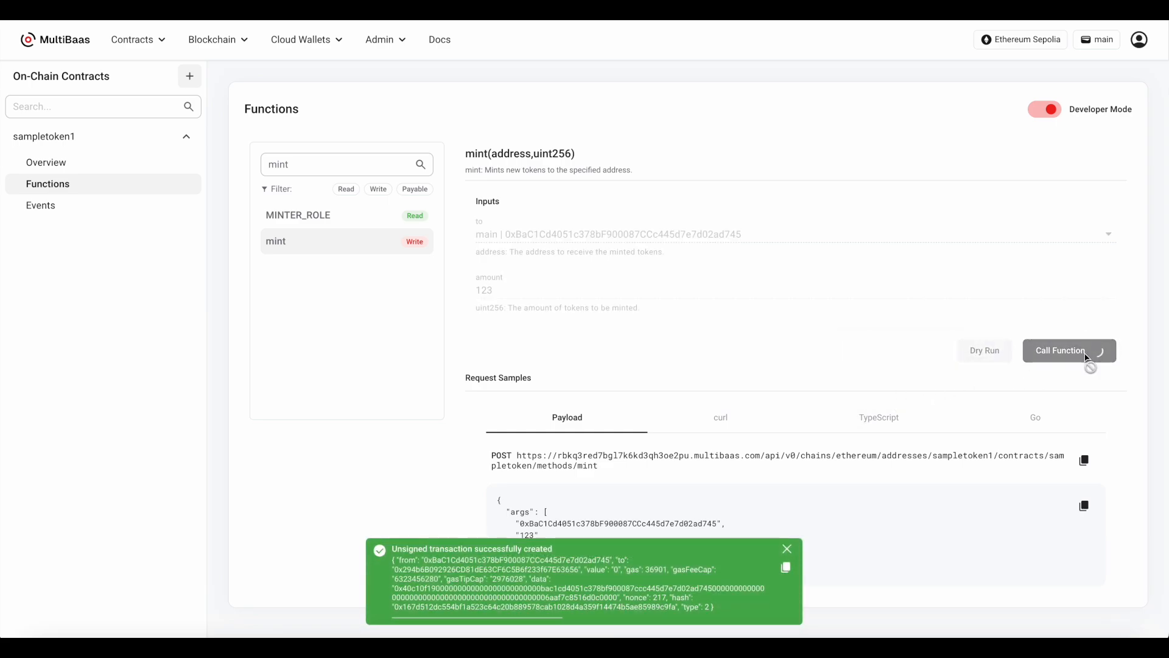
left_click(1099, 338)
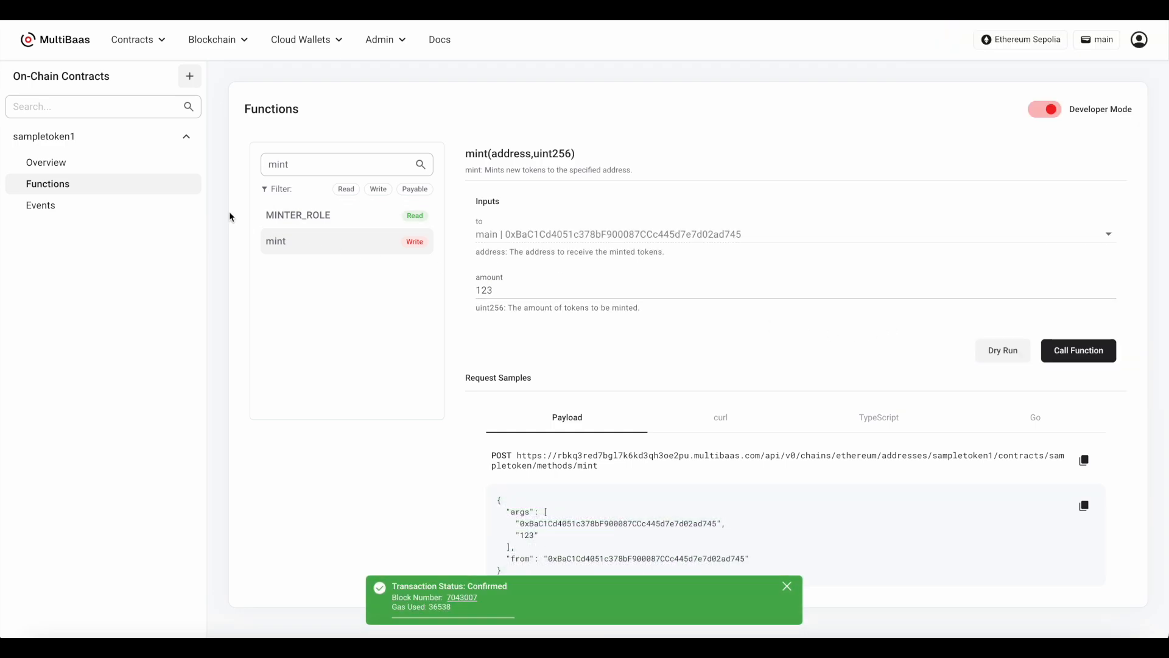
left_click(140, 171)
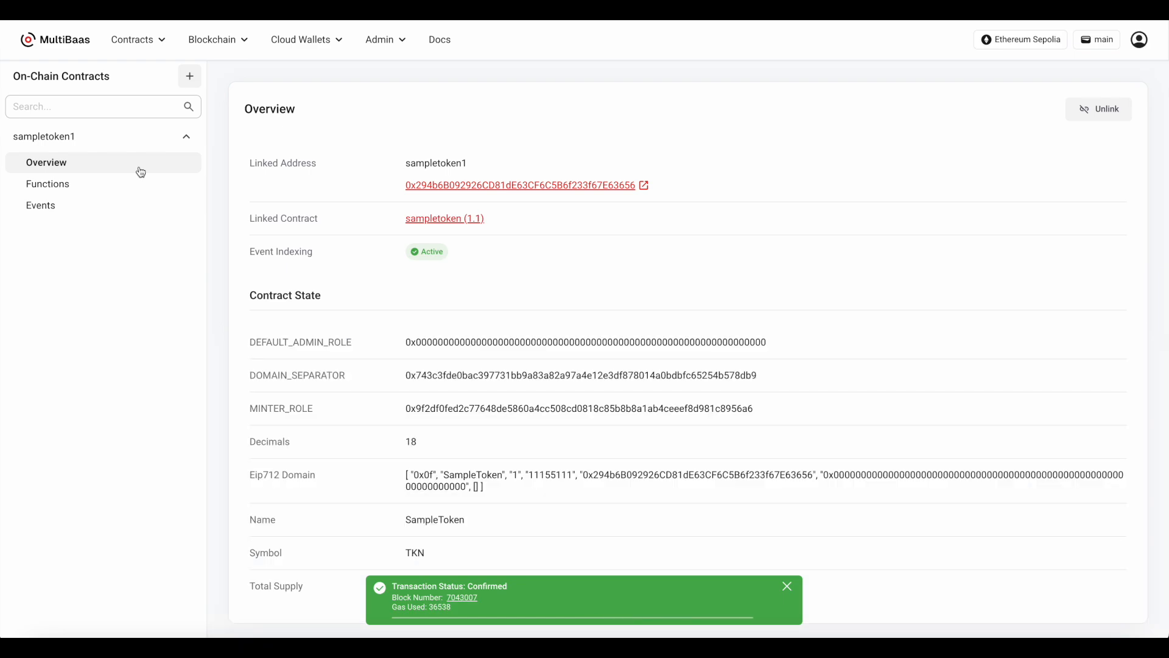
Inspect sampletoken1's Transfer event and open the function details of its transaction
left_click(134, 211)
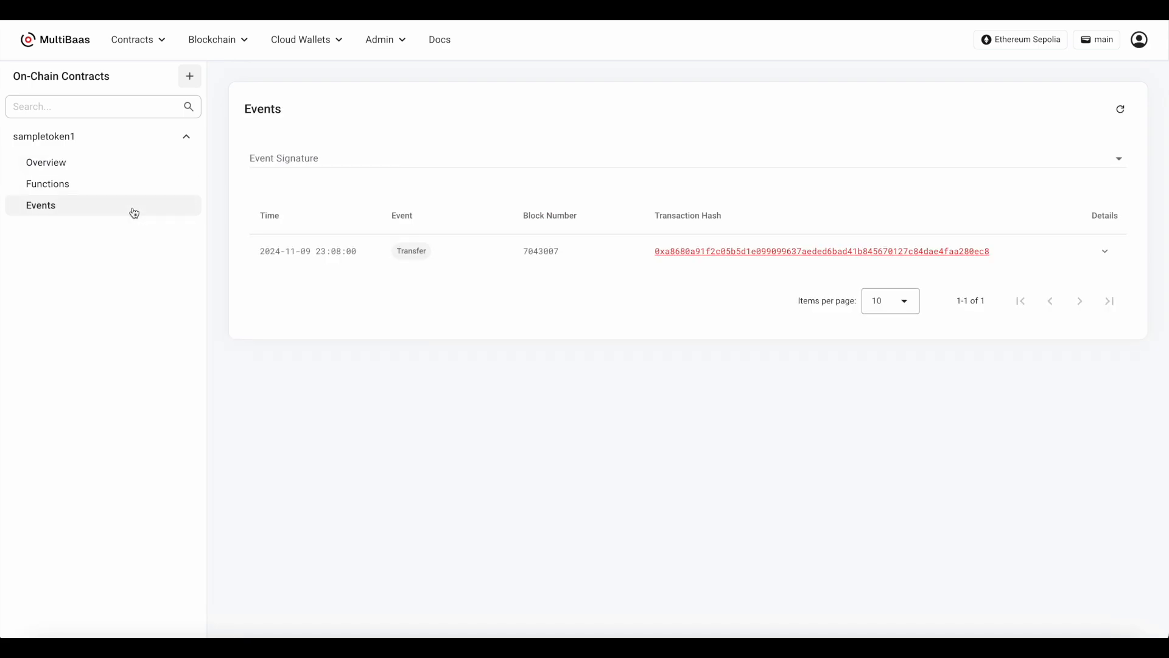
left_click(1105, 252)
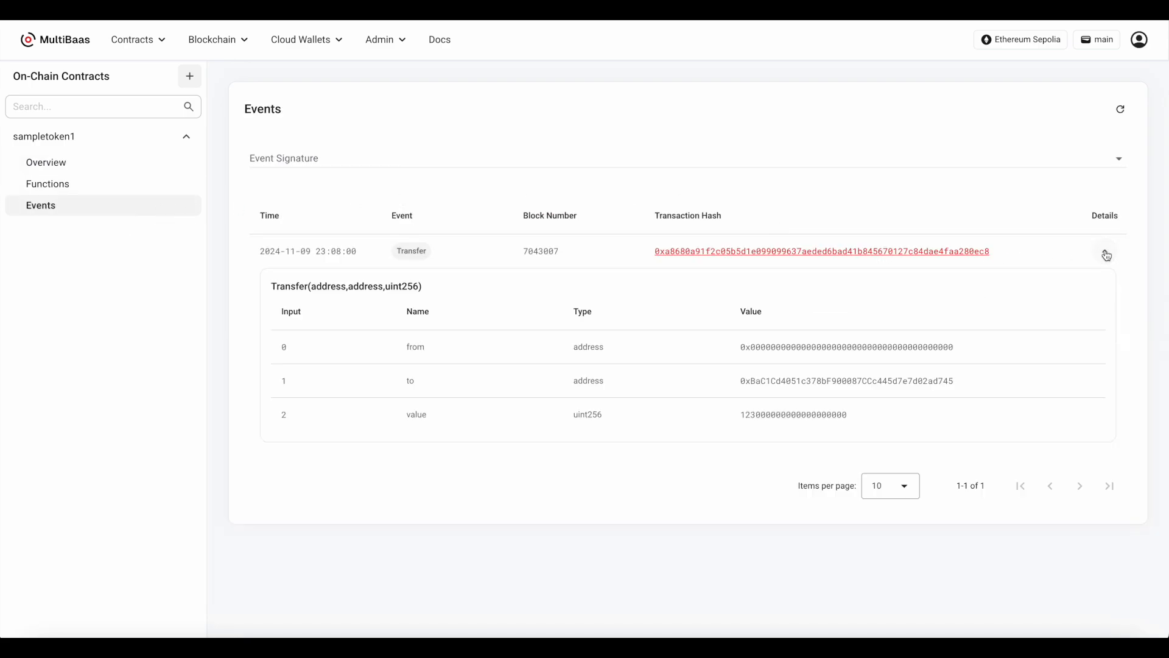
left_click(906, 252)
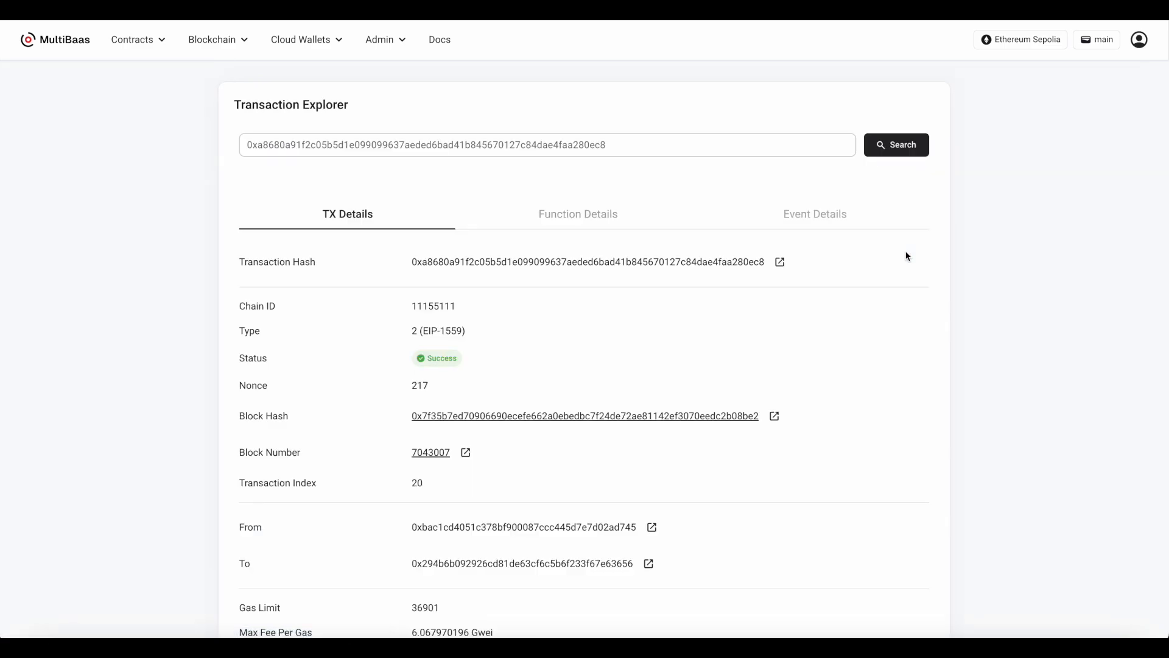
left_click(593, 220)
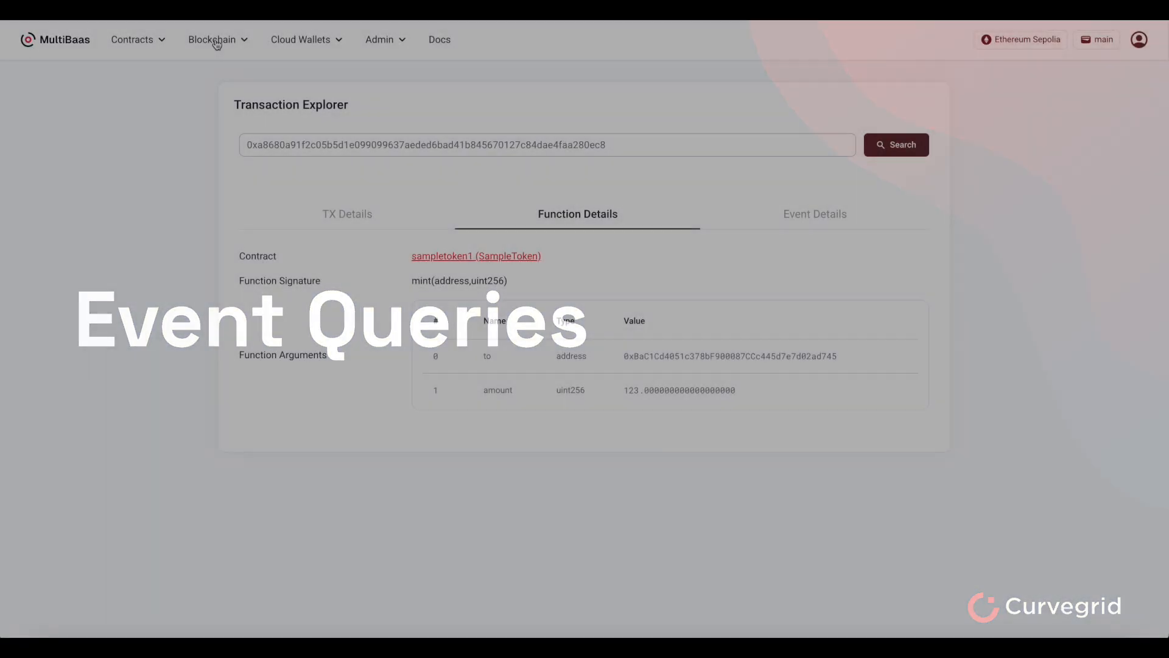
Create an event query named token_balances and add the Transfer event to it
left_click(214, 38)
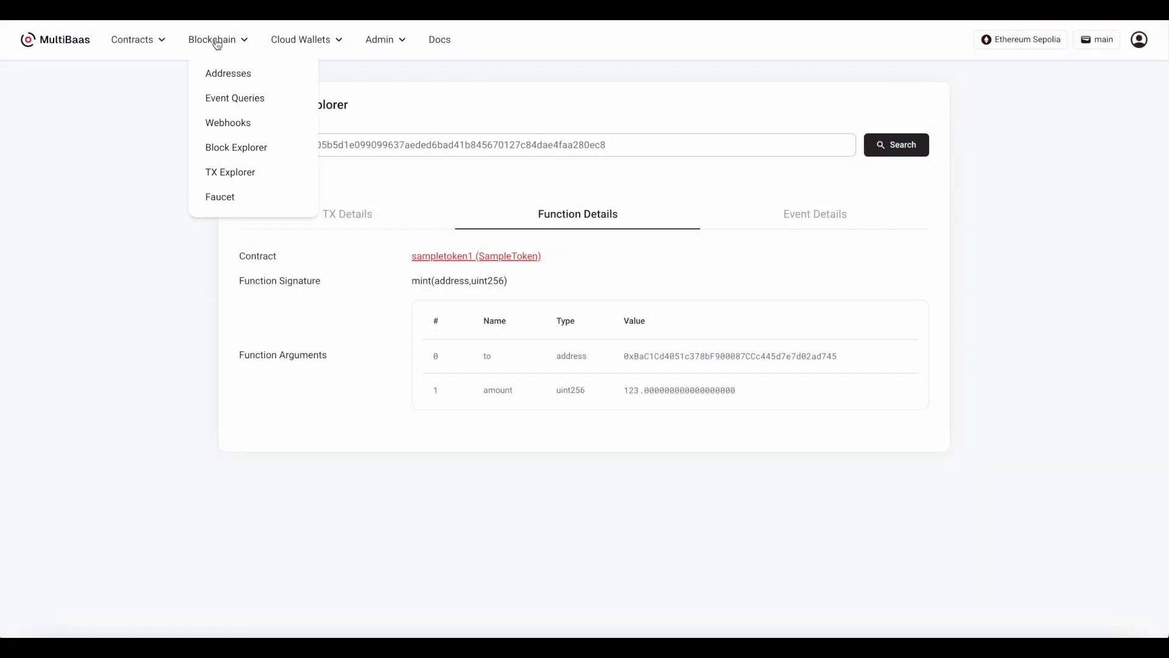
left_click(229, 100)
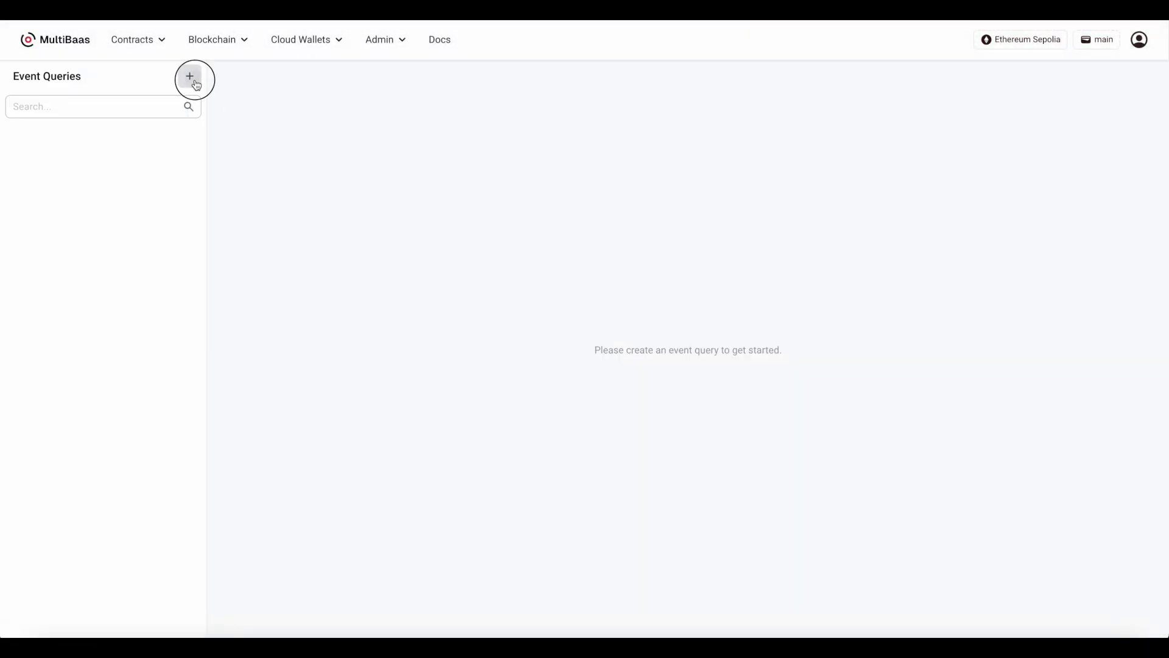
left_click(192, 79)
type("token_balances")
left_click(640, 373)
left_click(1119, 145)
left_click(436, 196)
left_click(436, 260)
Add the from address field to the Transfer event with the alias owner
left_click(339, 193)
left_click(359, 262)
left_click(347, 290)
left_click(658, 261)
type("owner")
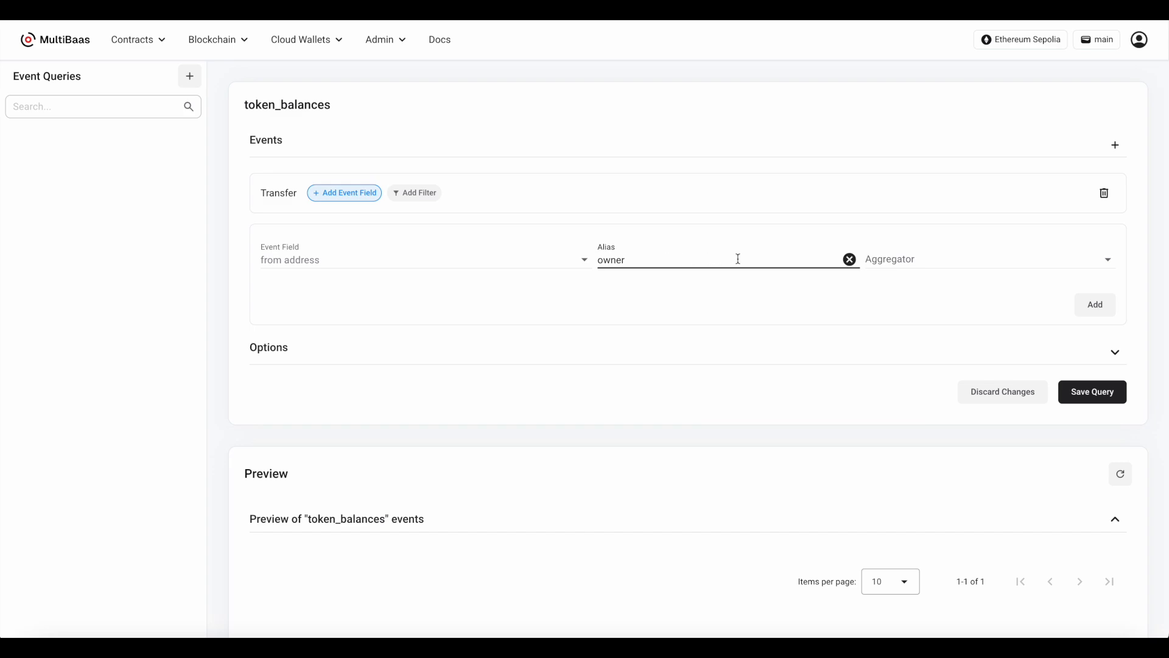
left_click(1089, 303)
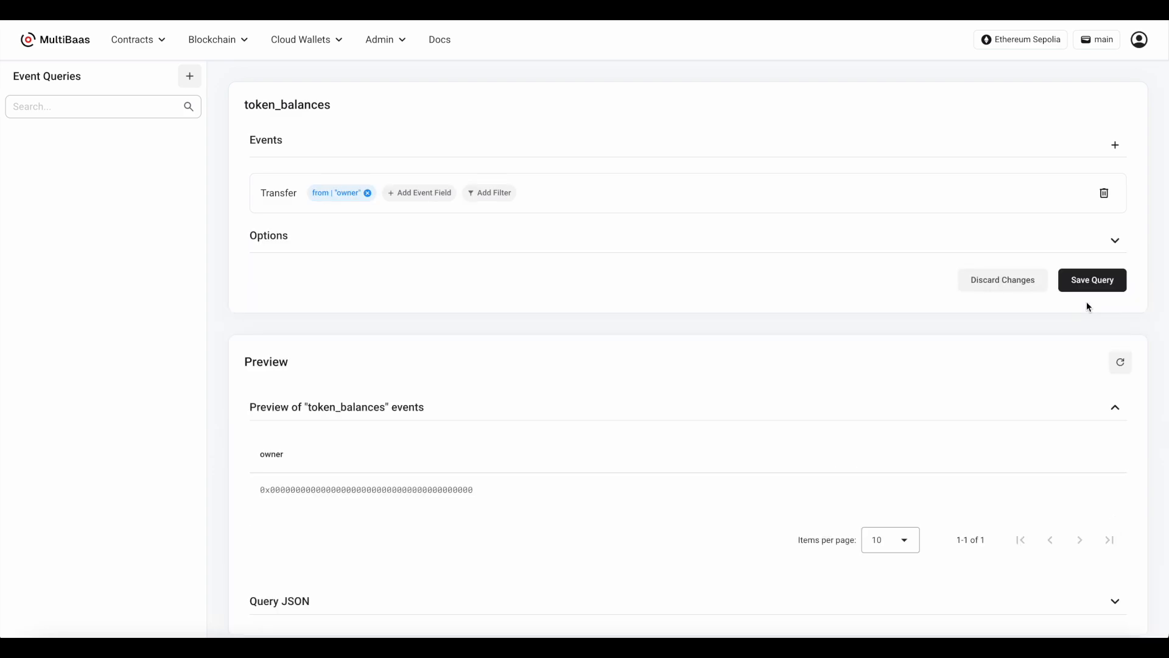
Add the tokens uint field with alias balance and the subtract aggregator, and group the query by owner
left_click(430, 198)
left_click(382, 263)
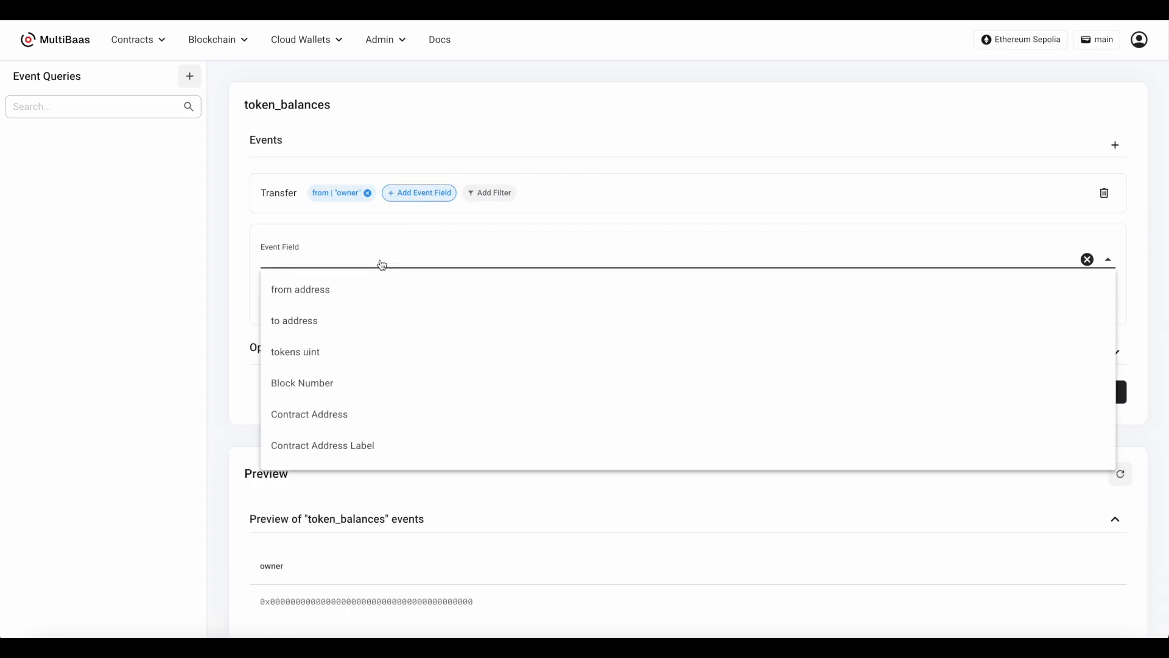
left_click(373, 358)
left_click(666, 258)
type("balance")
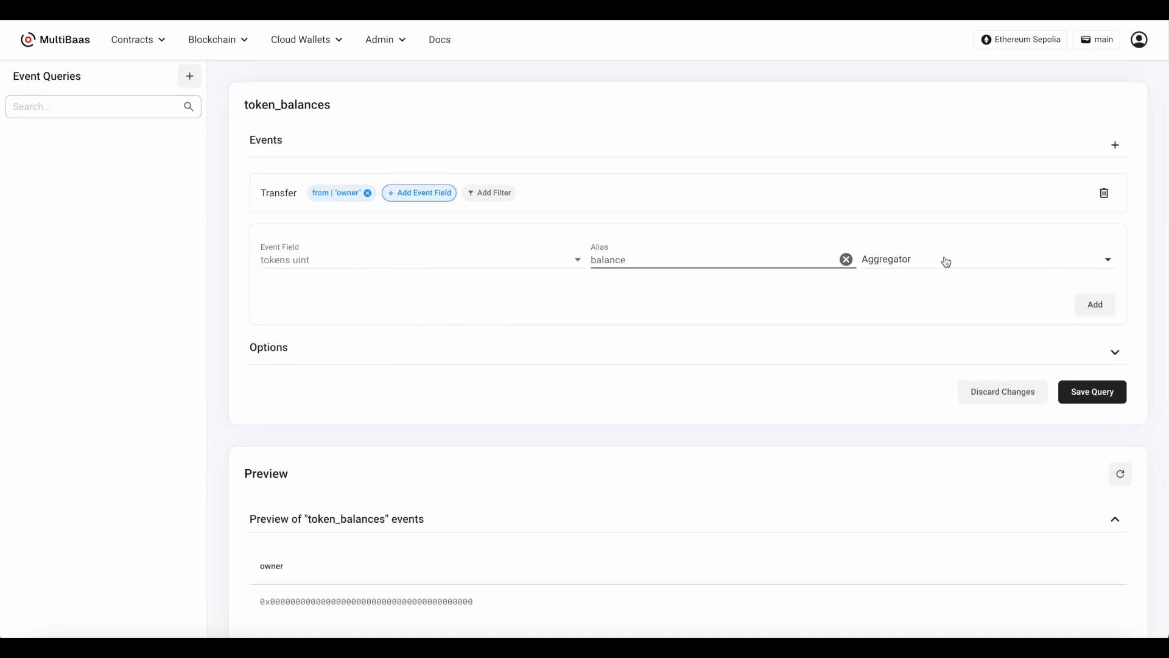
left_click(943, 261)
left_click(935, 298)
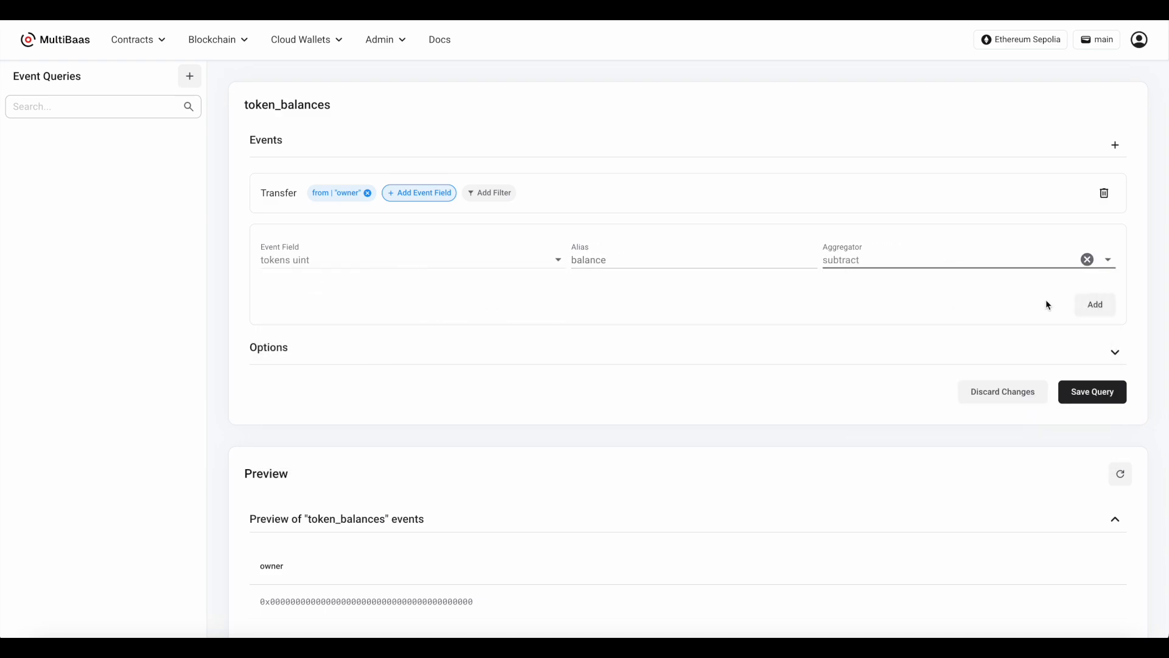
left_click(1094, 304)
left_click(414, 300)
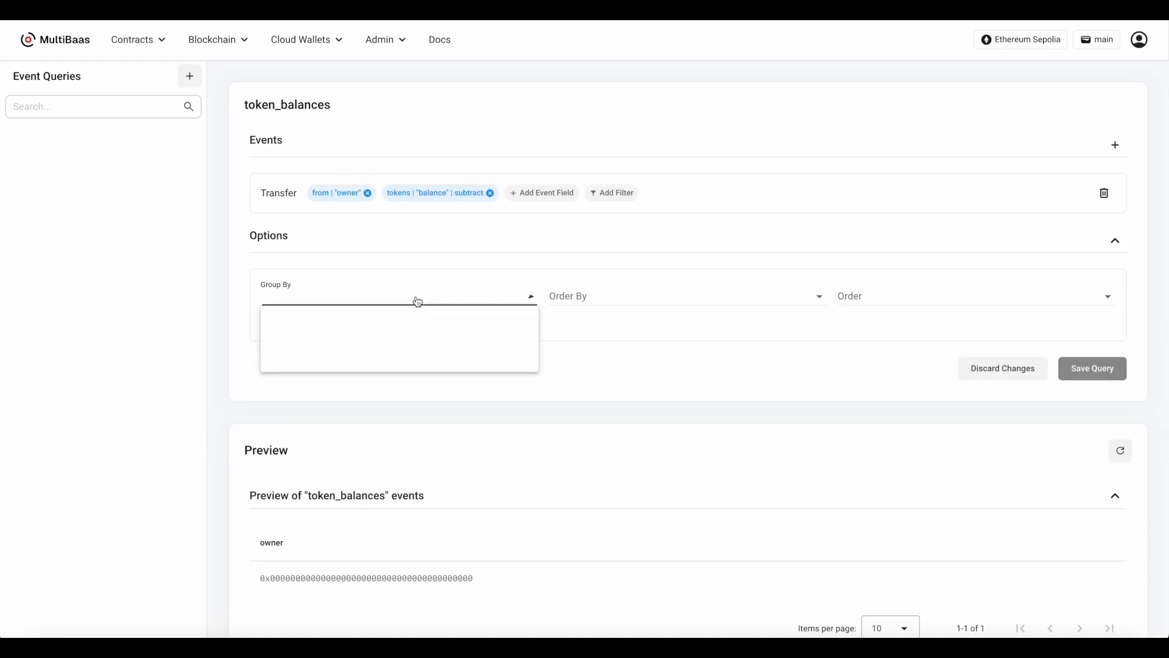
left_click(415, 334)
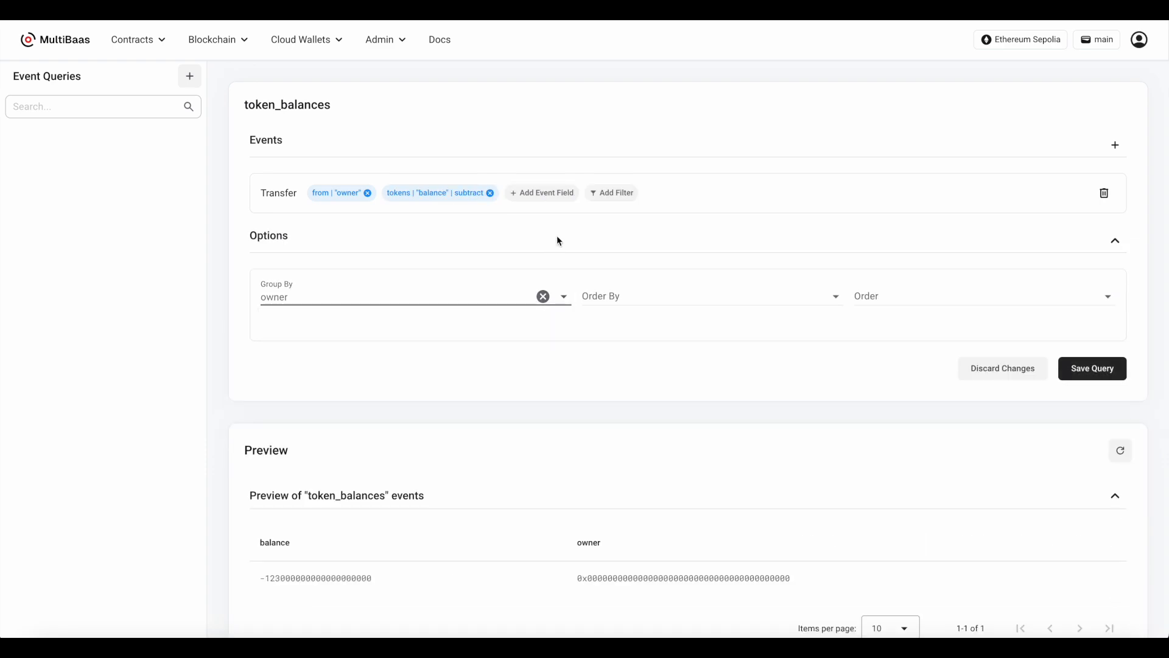
Filter the first Transfer event by Contract Address Label with the value sampletoken1
left_click(609, 192)
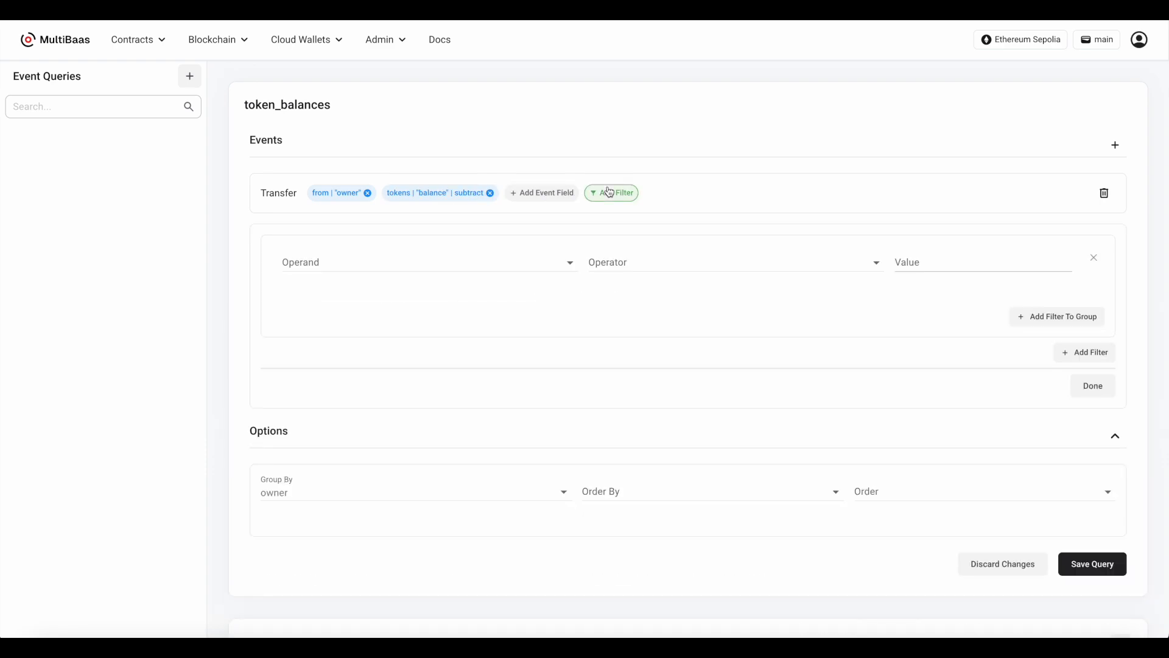
left_click(514, 268)
left_click(486, 448)
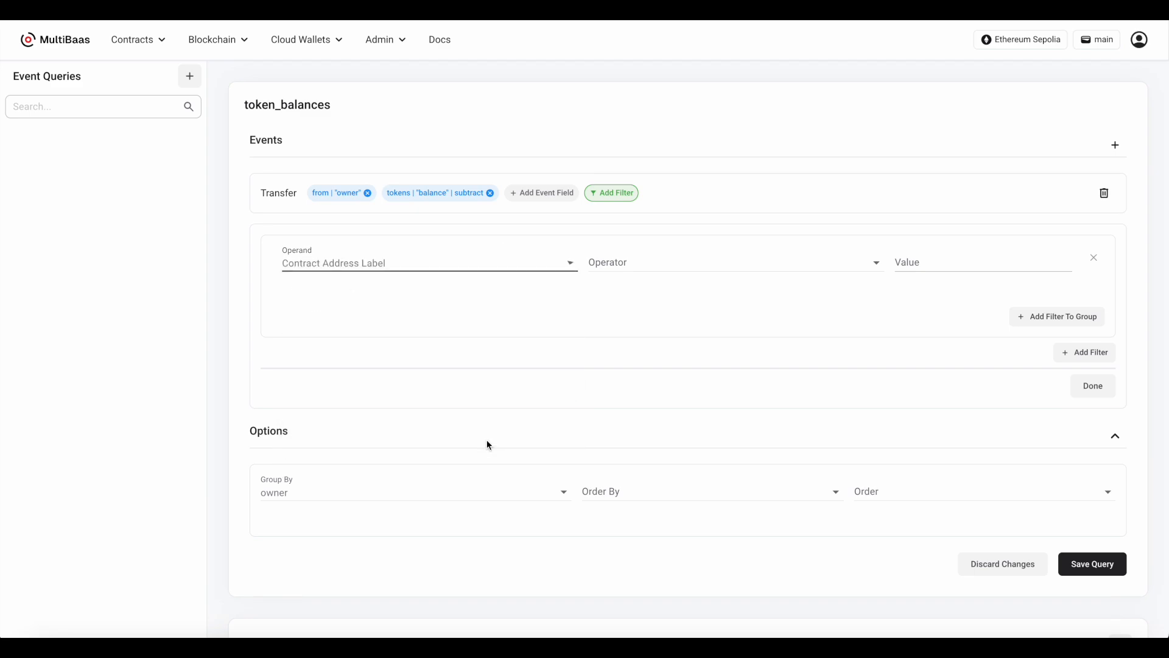
left_click(700, 261)
left_click(684, 292)
key("Tab")
type("sampletoken1")
left_click(1093, 386)
Add a second Transfer event to the query with its to address field aliased as owner
left_click(1115, 144)
type("transfer(")
left_click(456, 304)
left_click(344, 243)
left_click(347, 312)
left_click(339, 372)
left_click(674, 309)
type("owner")
left_click(1095, 355)
Add the tokens uint field to the second Transfer event with alias balance and the add aggregator
left_click(405, 244)
left_click(347, 310)
left_click(368, 407)
left_click(658, 314)
type("balance")
left_click(906, 303)
left_click(900, 375)
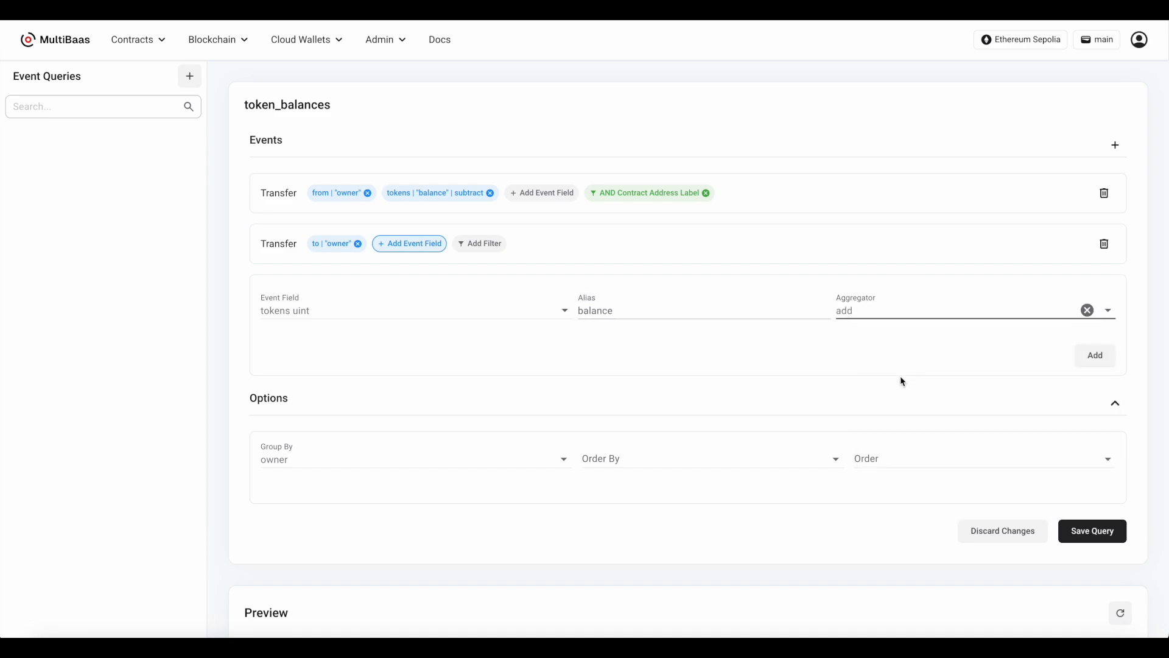
left_click(1095, 355)
Filter the second Transfer event by Contract Address Label with the value sampletoken1
left_click(590, 244)
left_click(530, 319)
scroll(512, 504, "down", 3)
left_click(496, 420)
left_click(649, 314)
left_click(652, 342)
left_click(953, 313)
type("sampletoken1")
left_click(1093, 436)
Review the query's preview and JSON, and save the token_balances query
scroll(838, 366, "down", 3)
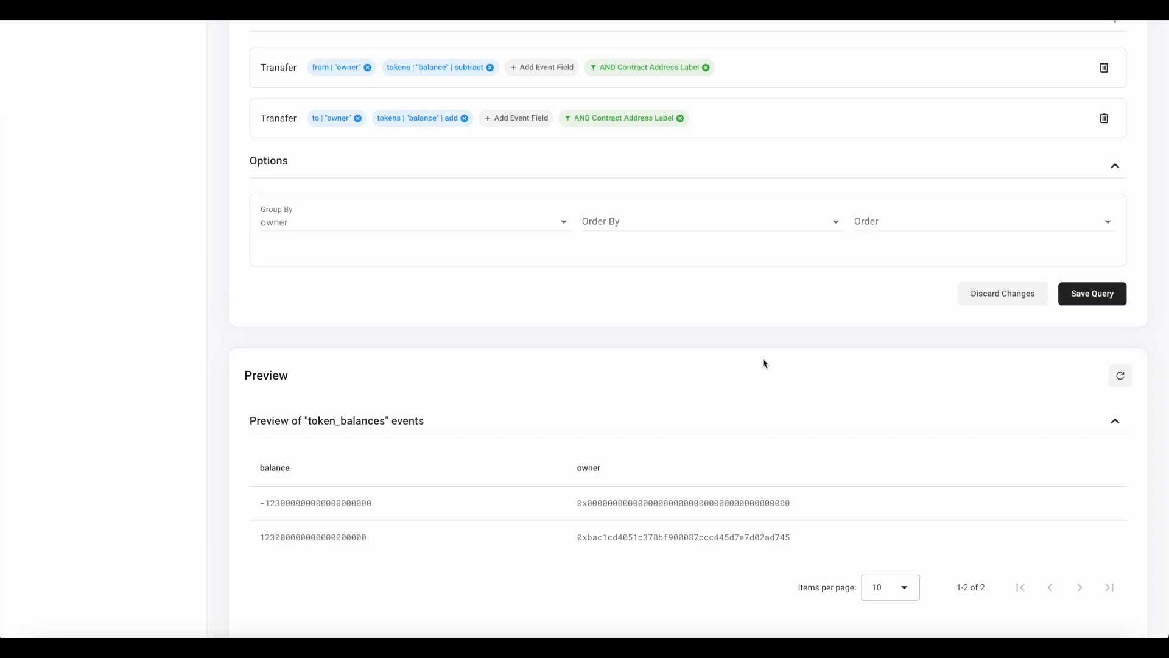
scroll(764, 359, "down", 6)
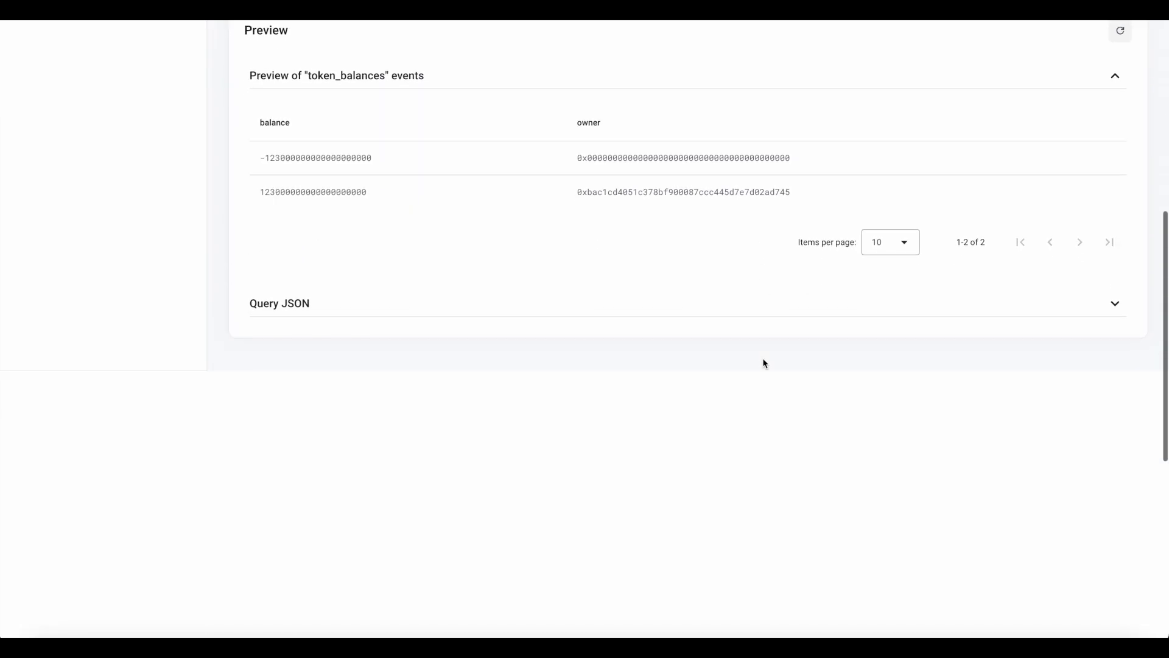
left_click(787, 314)
scroll(787, 313, "down", 8)
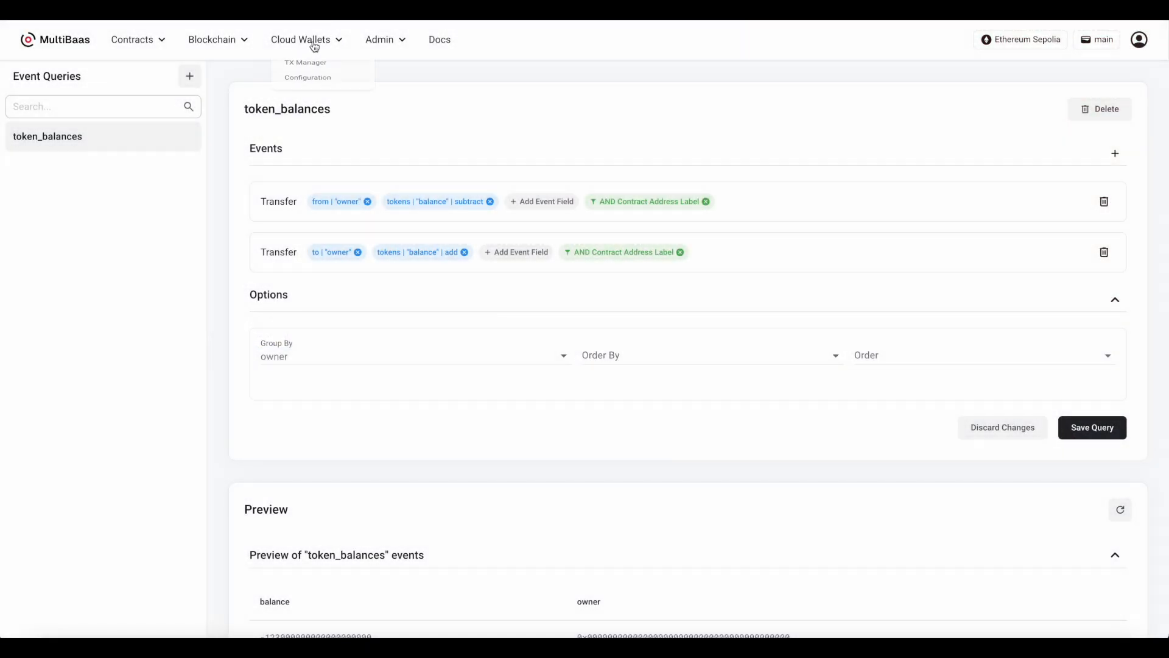
Open the cloud wallet configuration and start creating a provider account
left_click(314, 40)
left_click(317, 98)
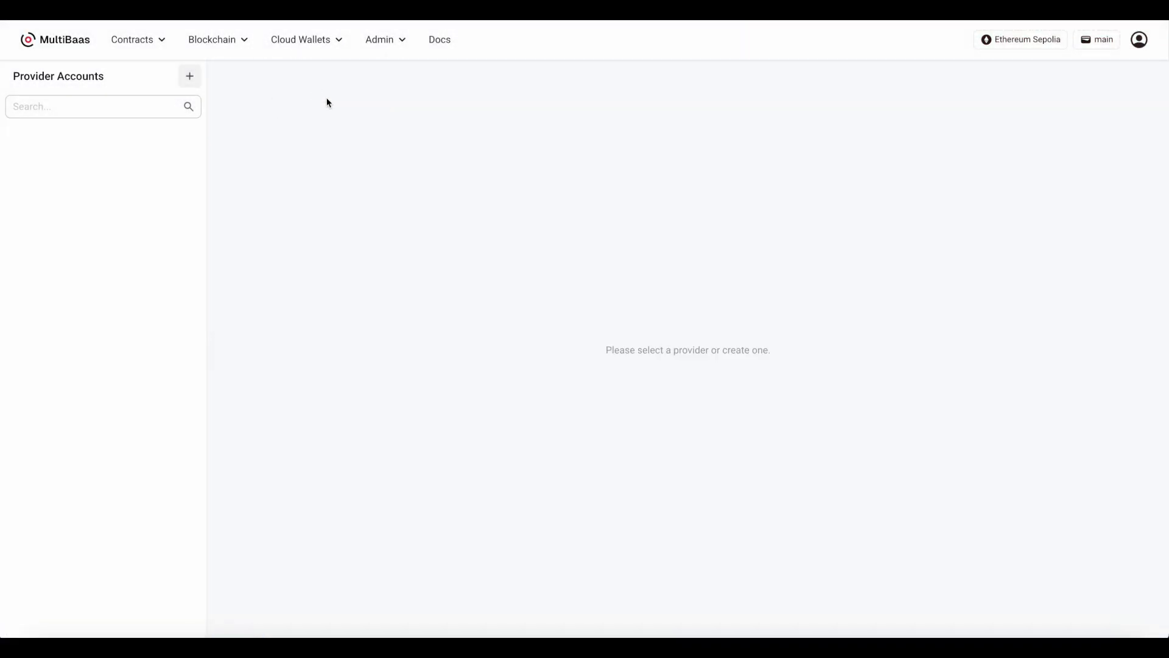
left_click(190, 76)
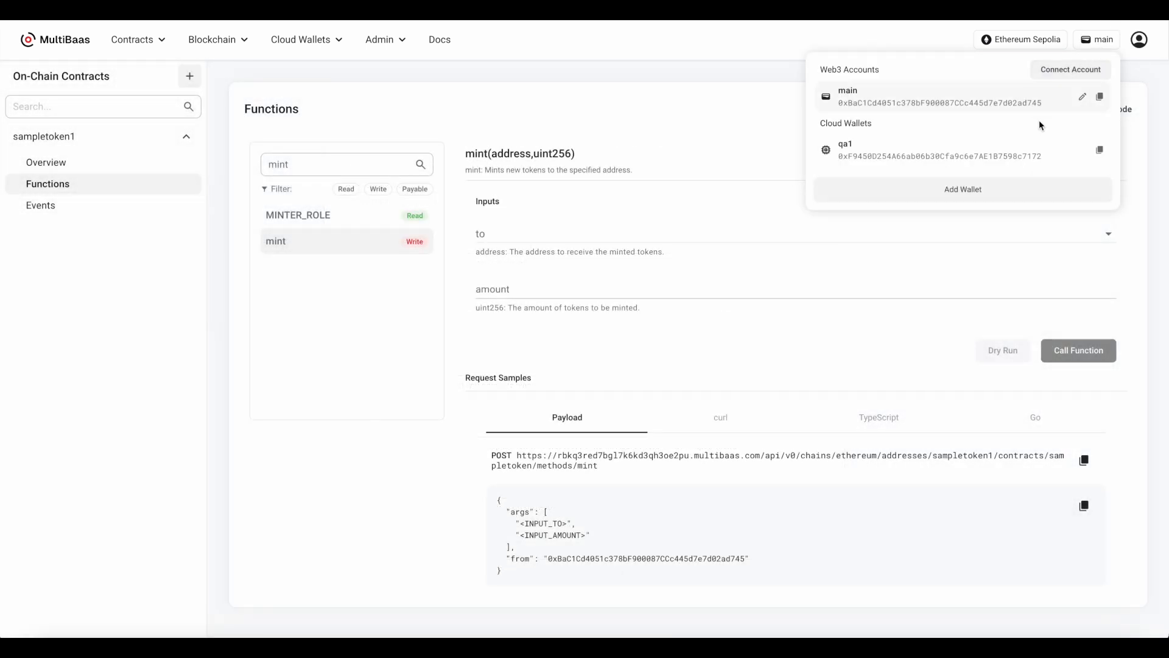
Switch to the qa1 cloud wallet, mint 456 sampletoken1 tokens to qa1, and approve the cloud wallet transaction
left_click(1020, 151)
left_click(766, 236)
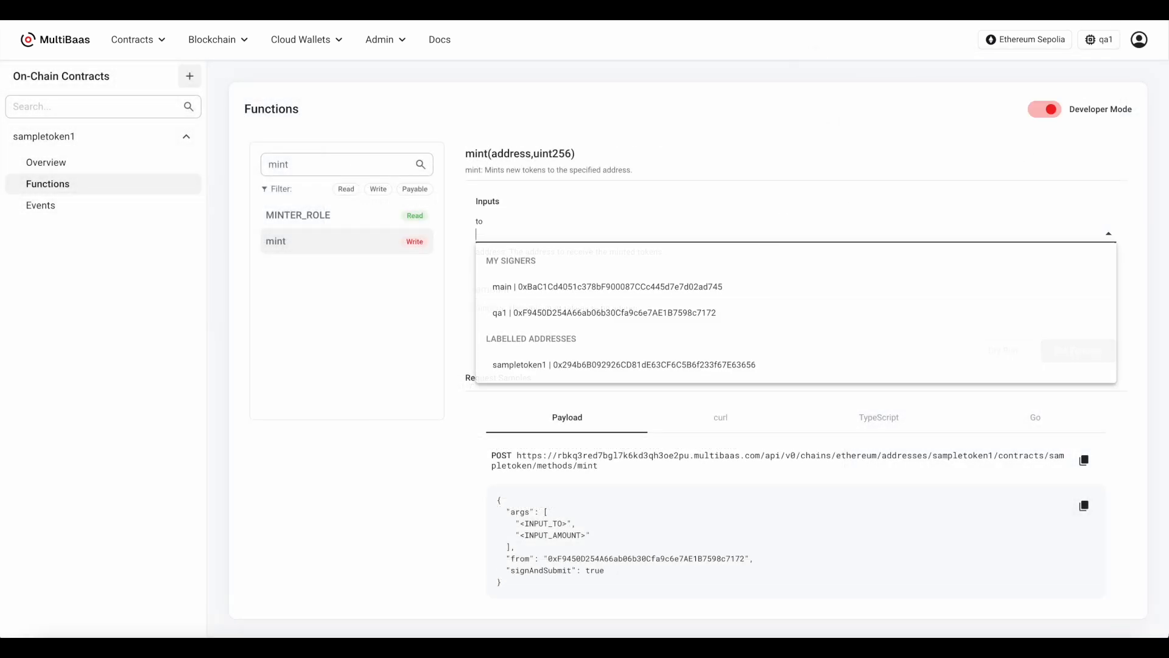
type("qa")
left_click(751, 262)
left_click(744, 286)
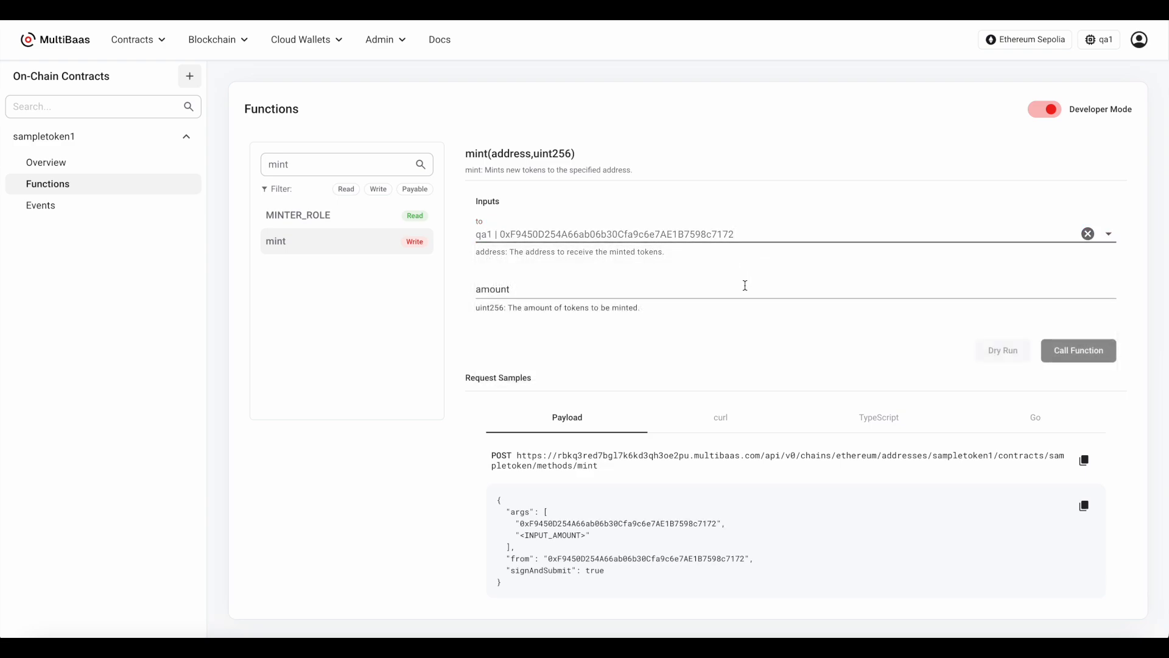
type("456")
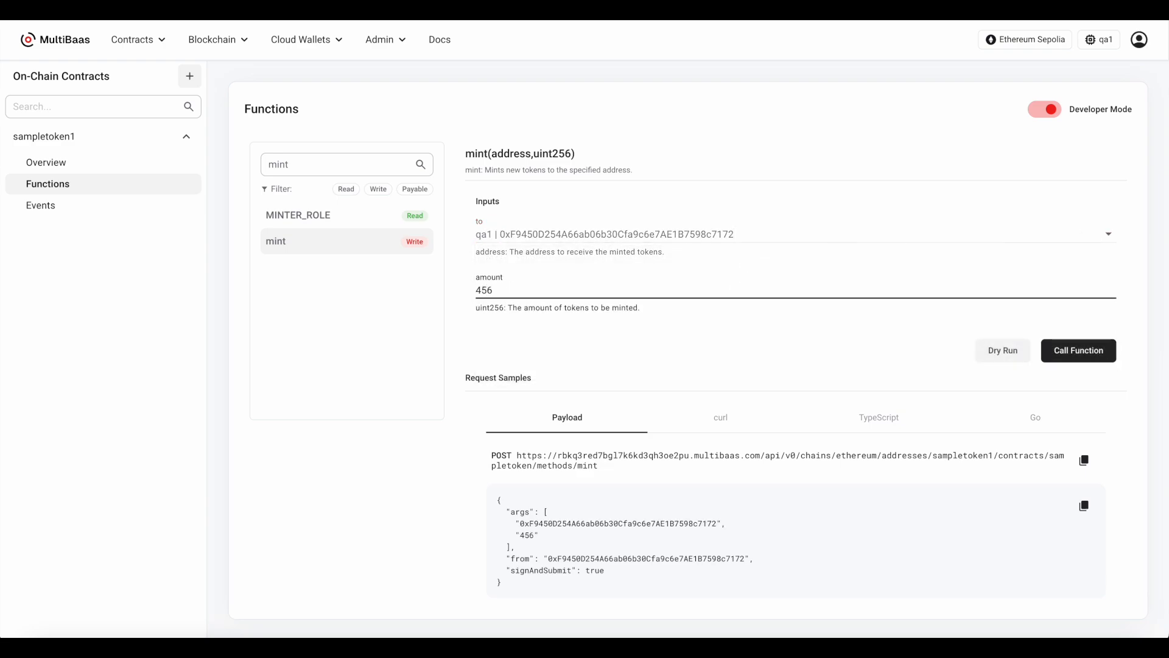
left_click(1100, 356)
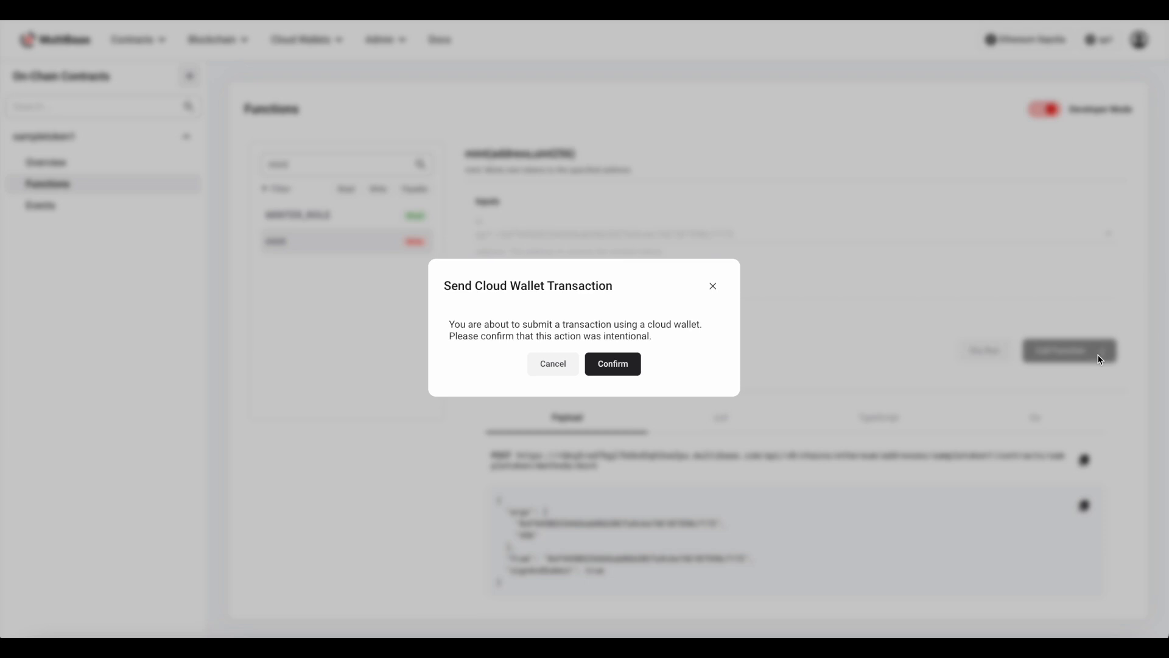
left_click(615, 363)
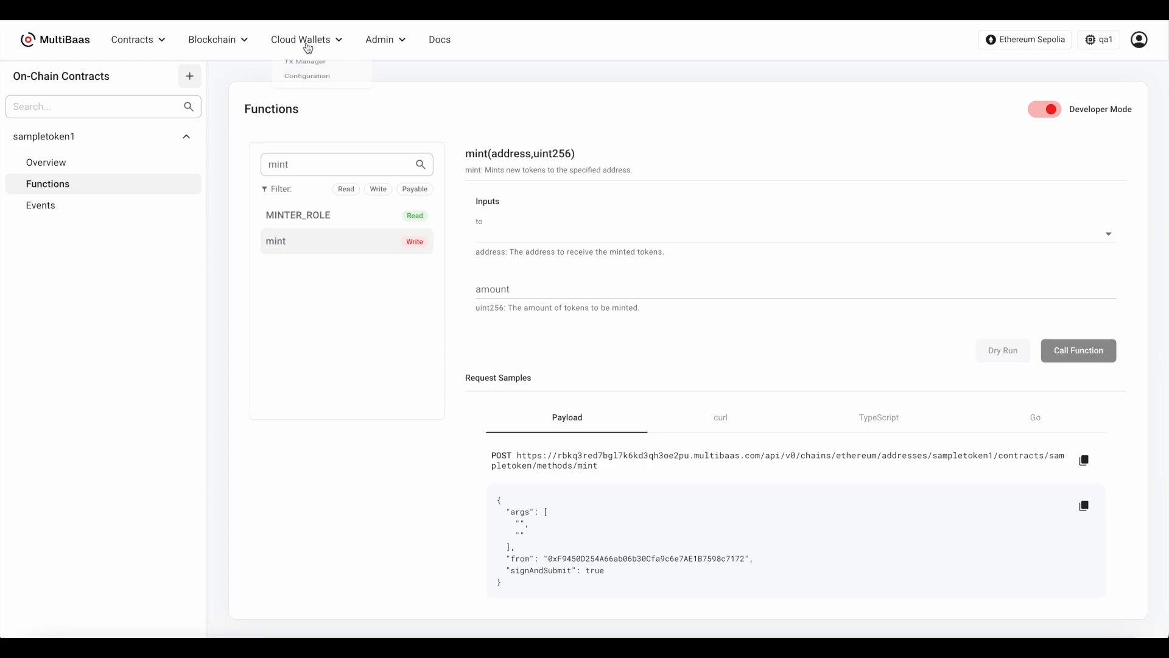
Open qa1's mint transaction from the cloud wallet transaction manager and examine its function details
left_click(312, 72)
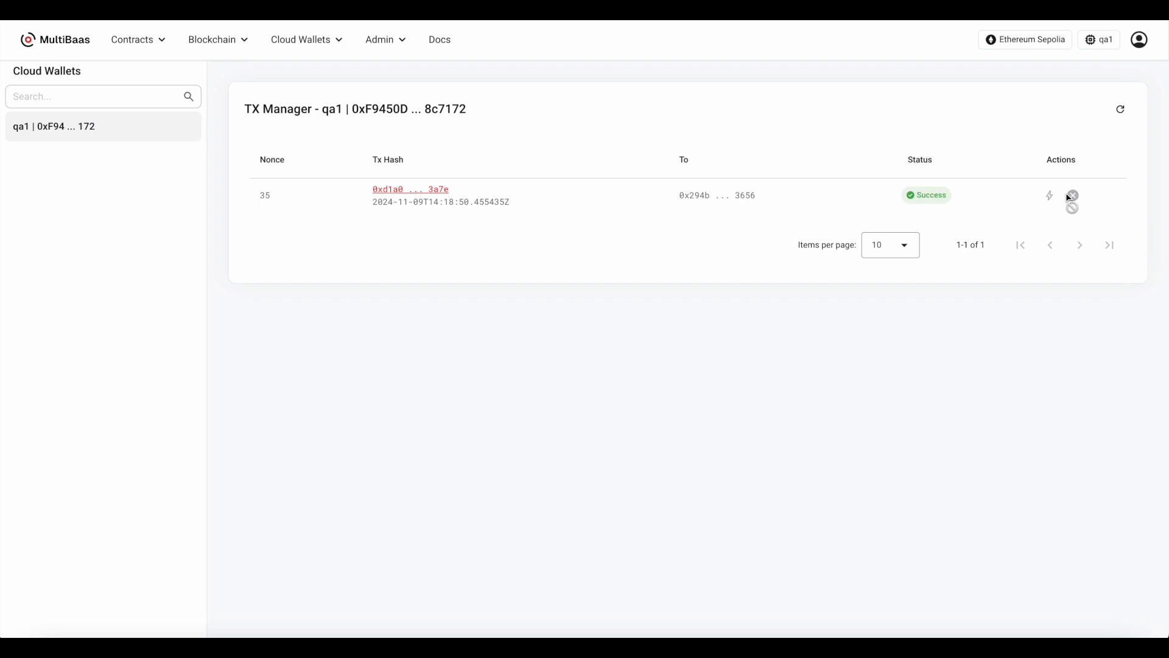
left_click(433, 194)
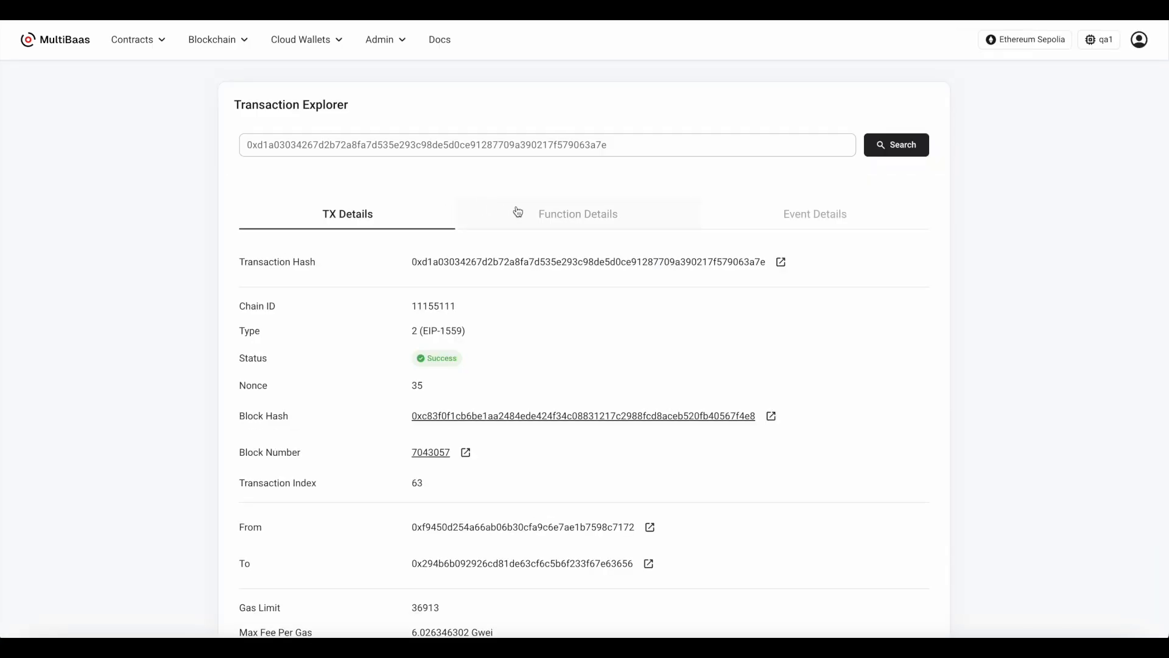
left_click(563, 215)
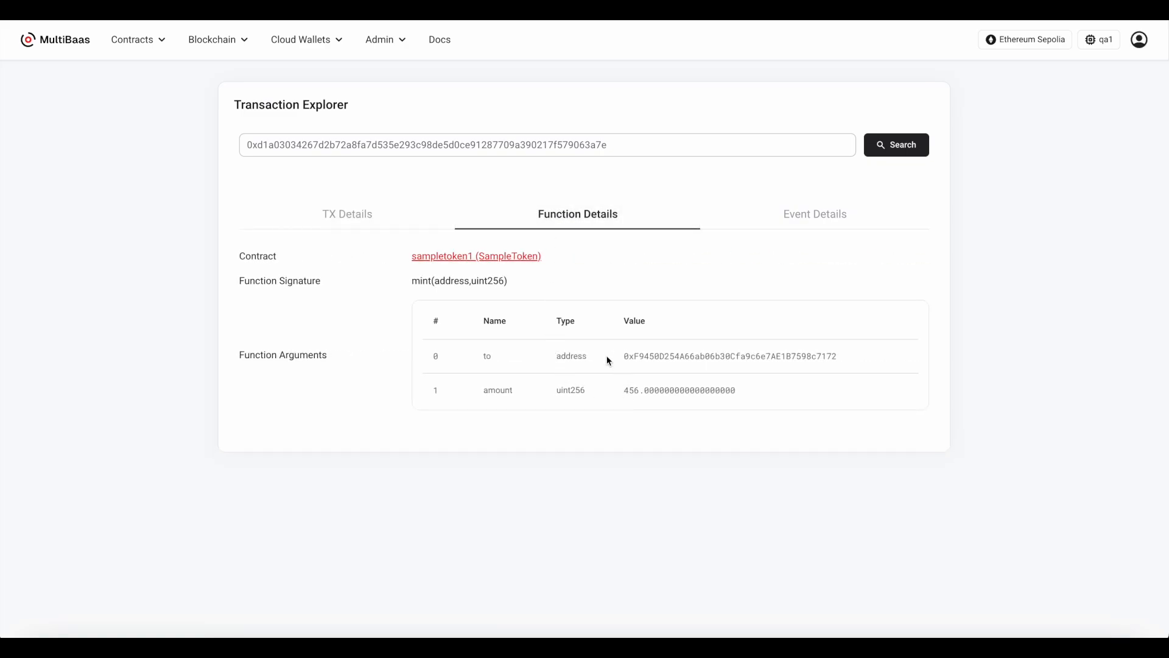
Open the admin groups list and bring up the Administrators group for editing
left_click(387, 44)
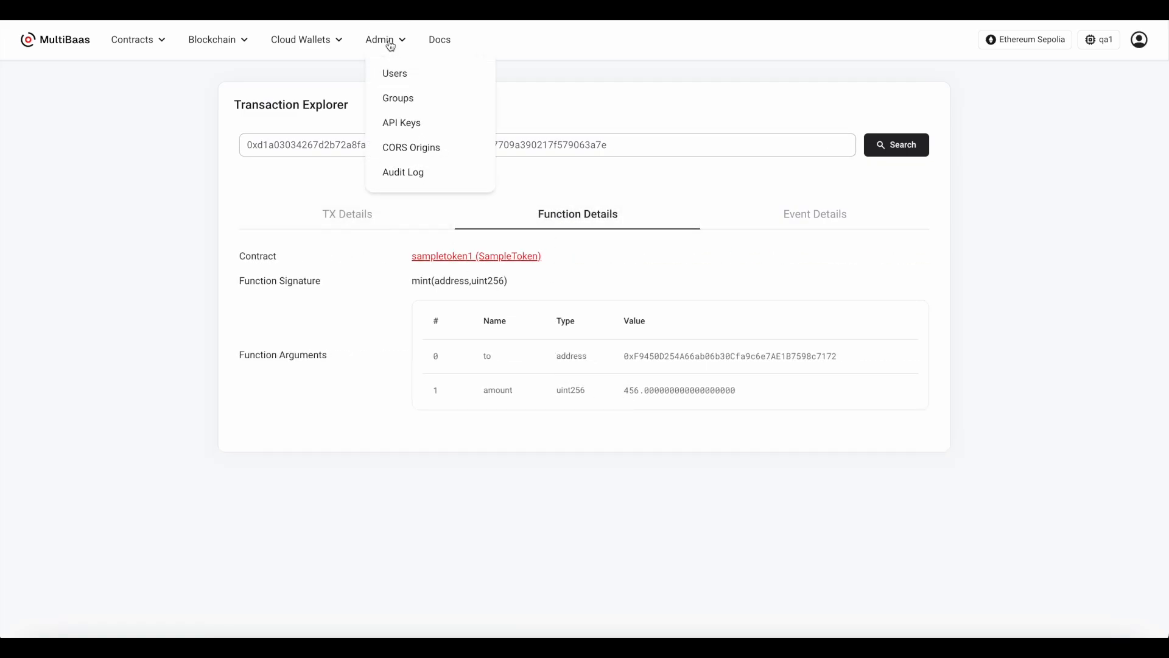
left_click(398, 101)
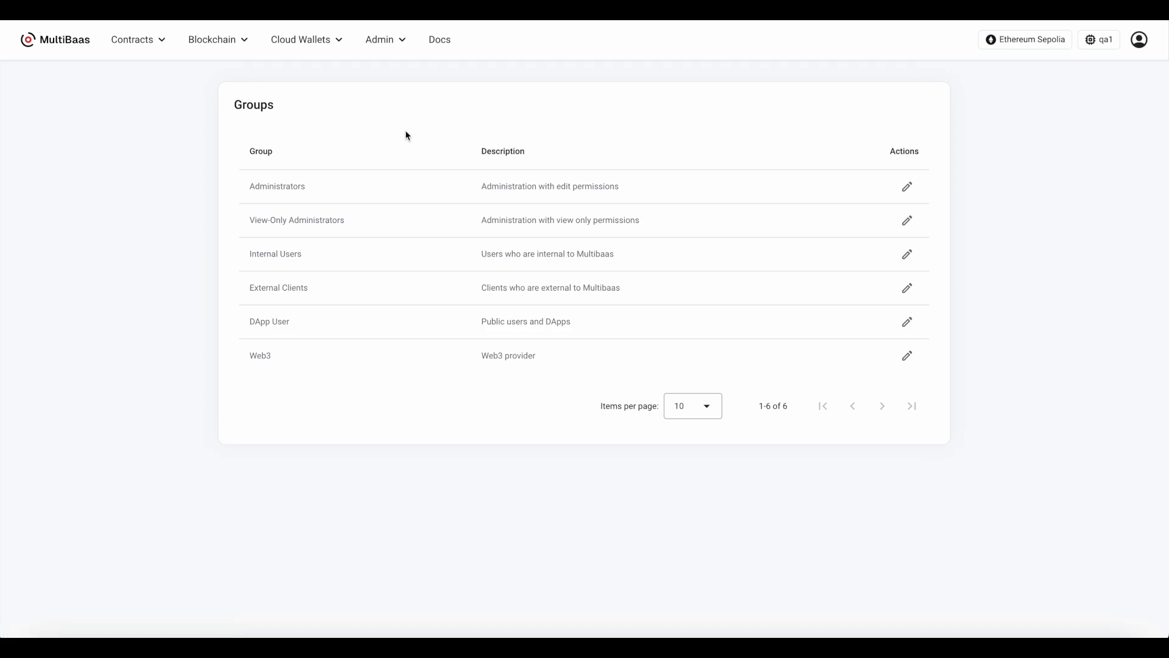
left_click(908, 187)
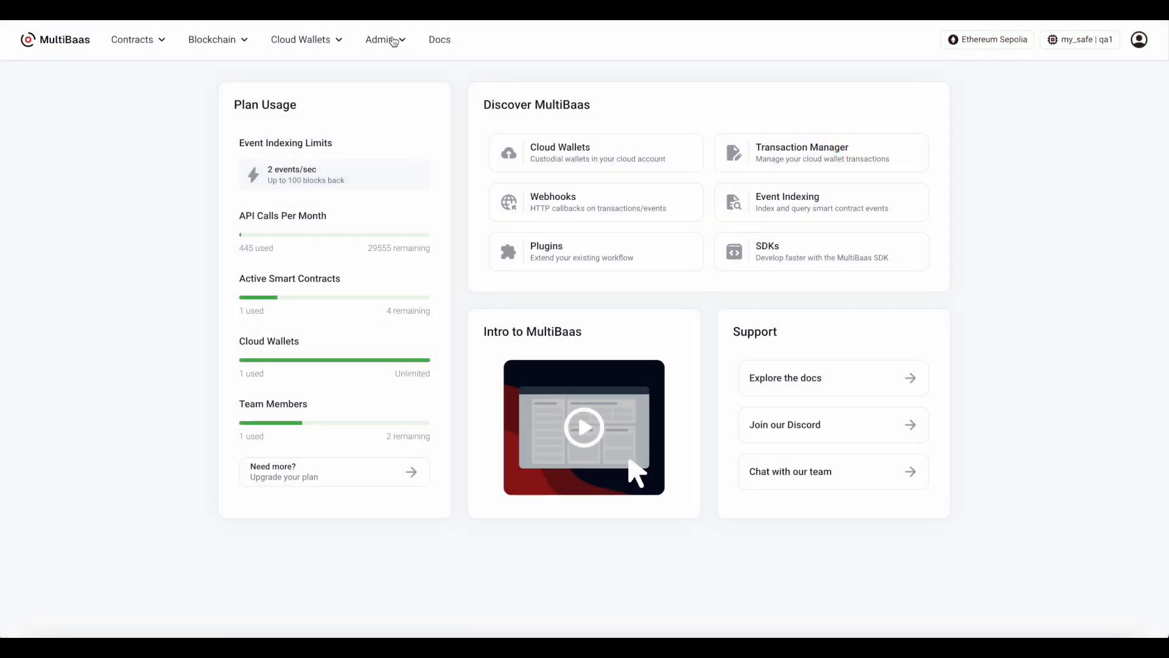
Create an API key labelled test_backend with the Administrators group and copy the generated key
left_click(392, 40)
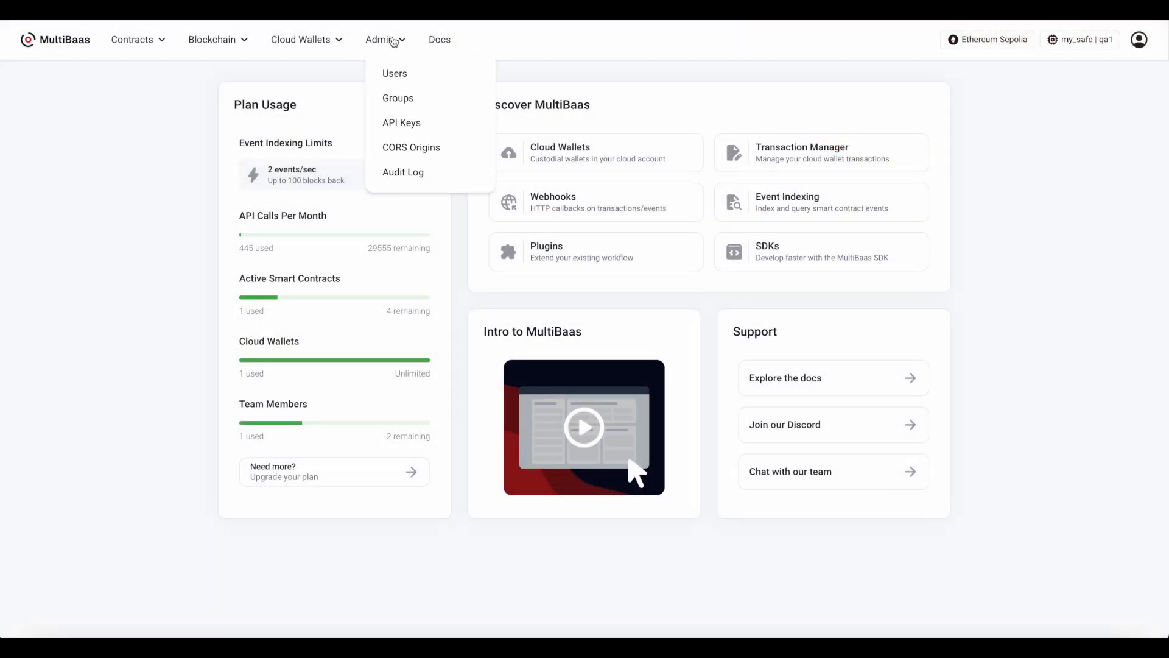
left_click(392, 123)
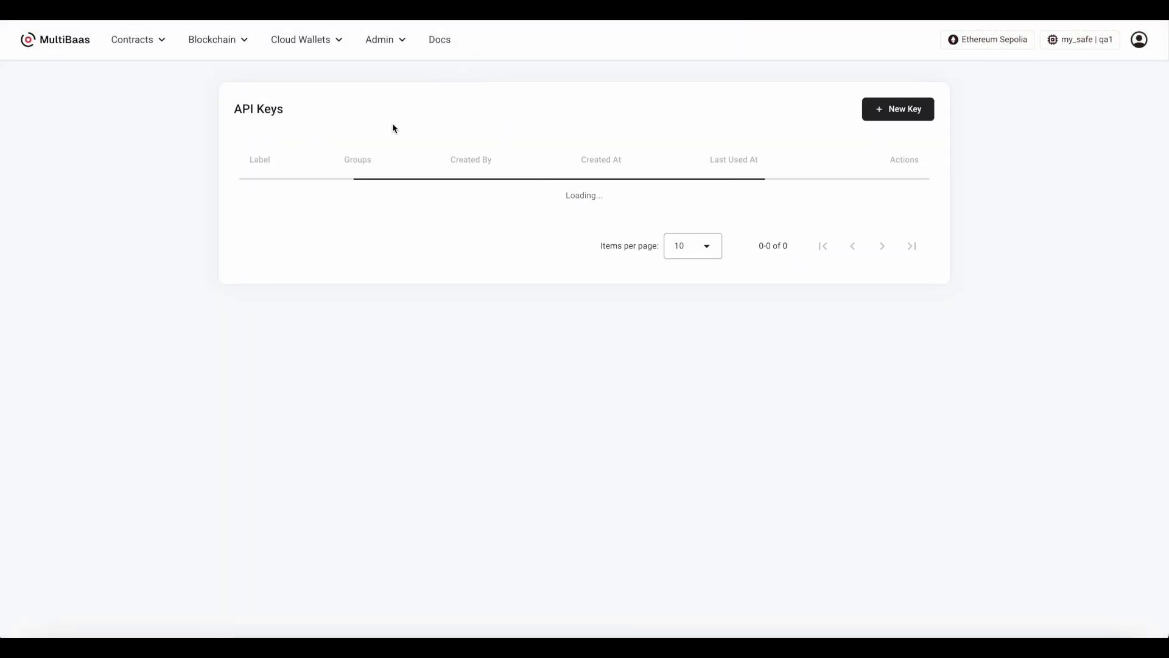
left_click(875, 113)
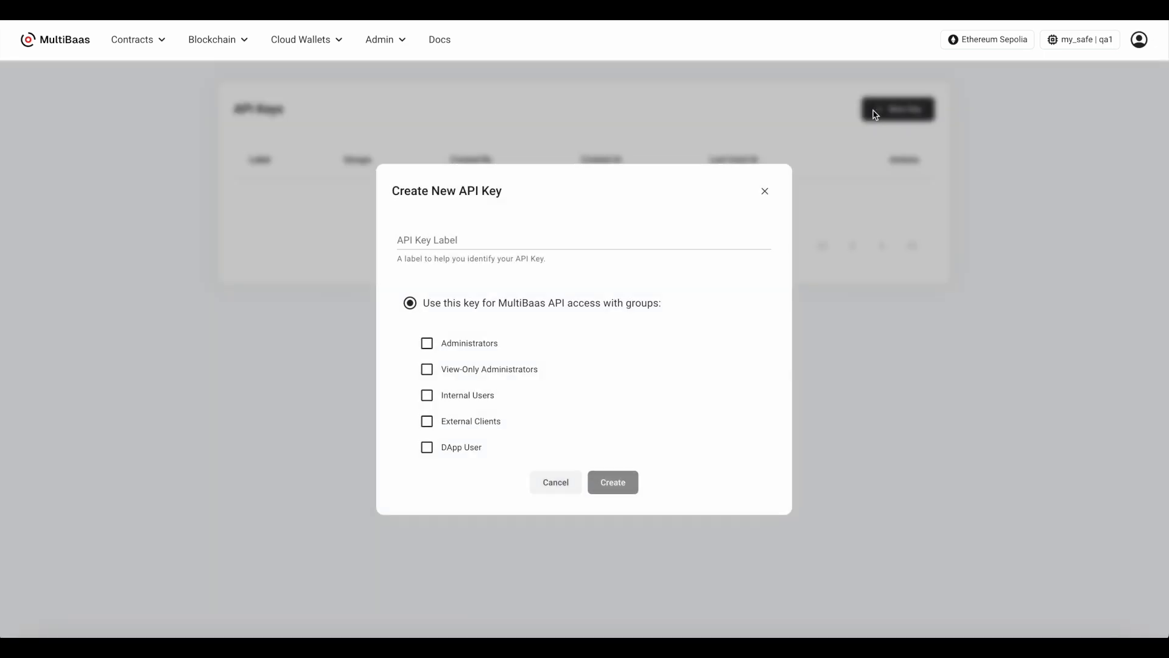
left_click(525, 243)
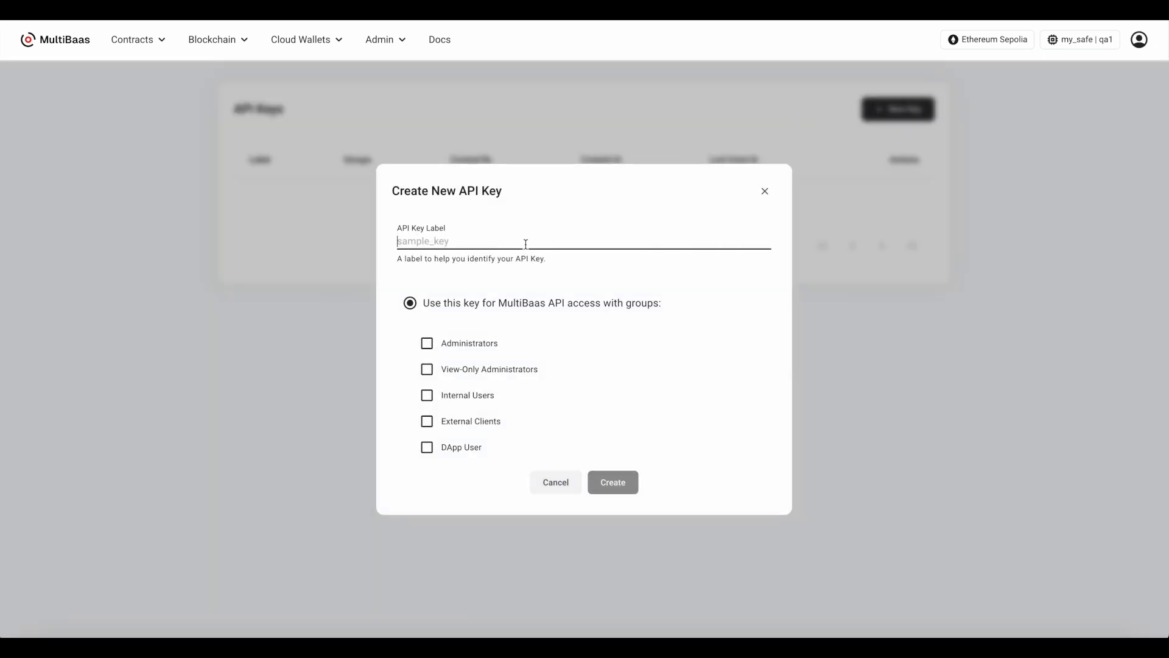
type("test_backend")
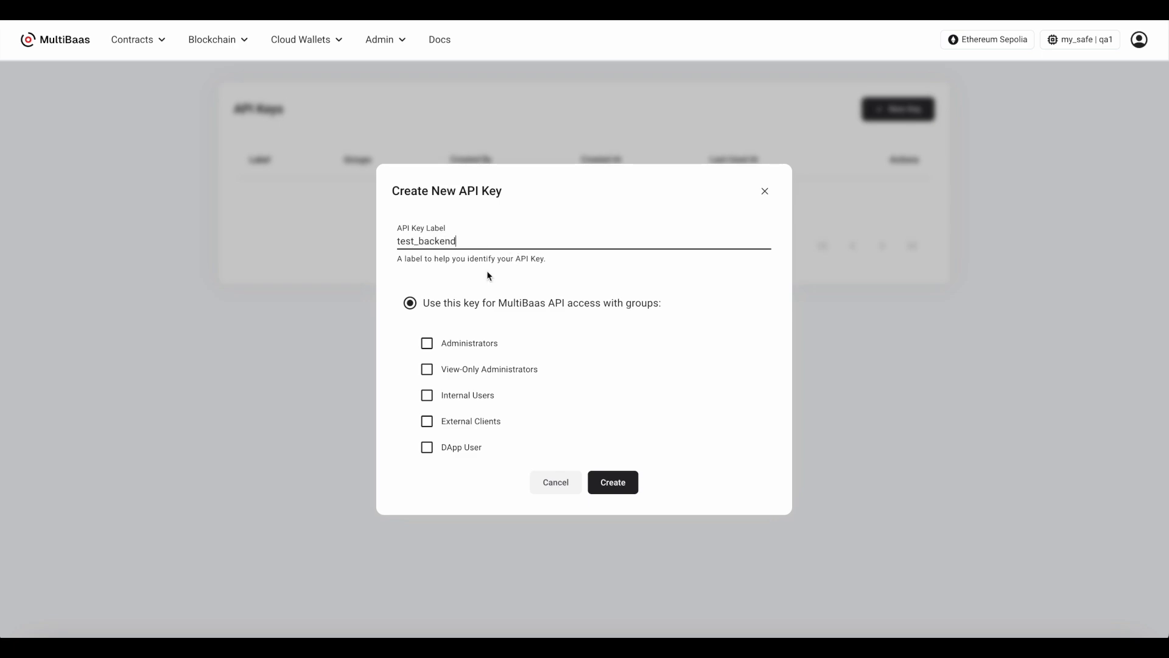
left_click(449, 342)
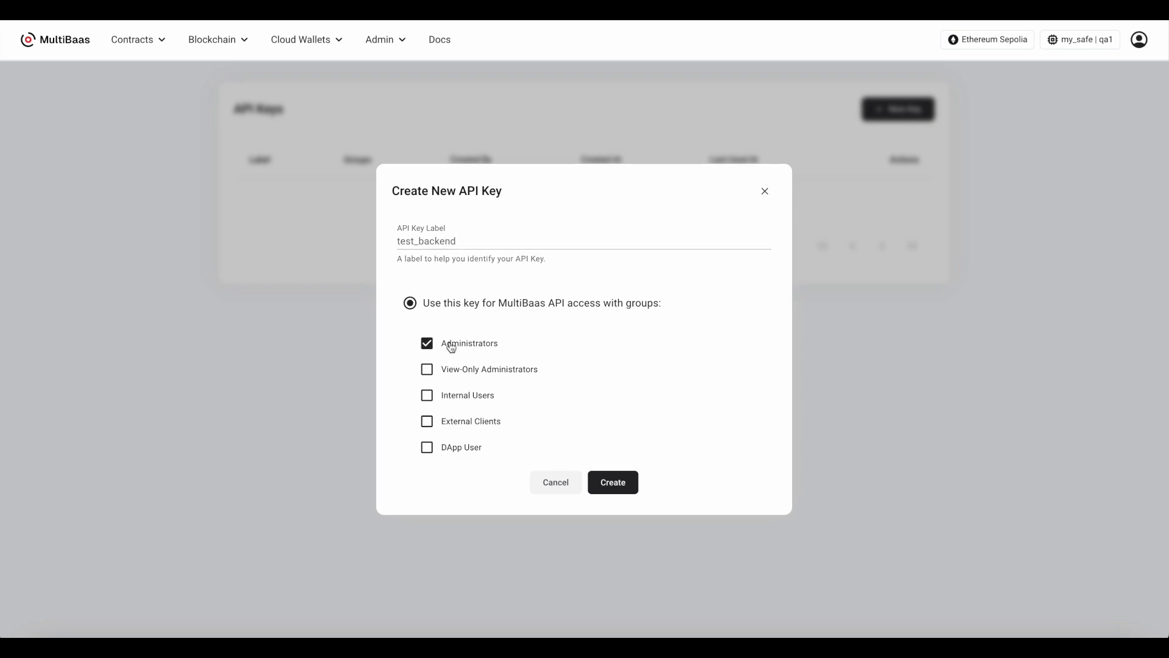
left_click(610, 485)
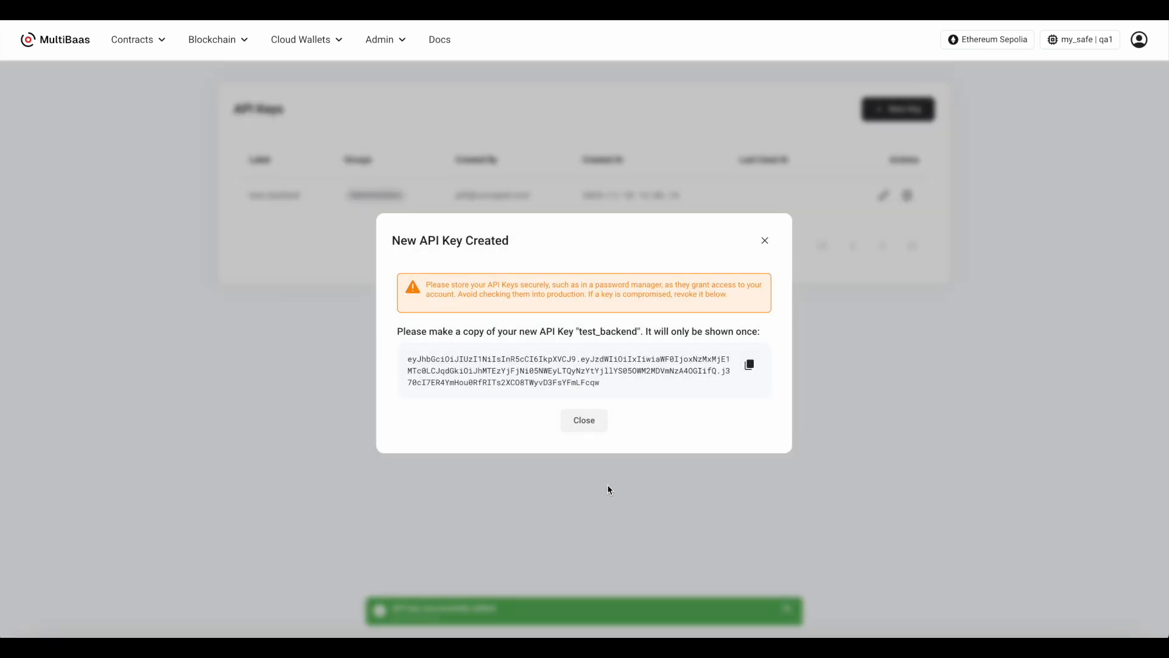
left_click(750, 366)
left_click(586, 421)
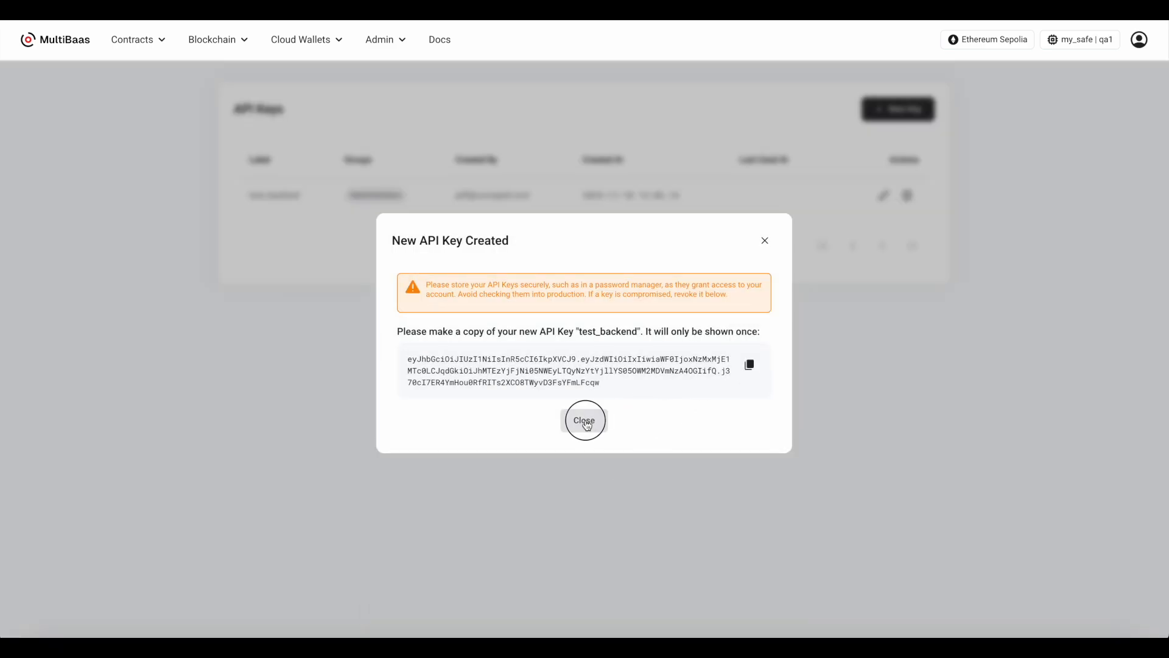
Create an API key labelled test_frontend with the DApp User group and copy the generated key
left_click(898, 109)
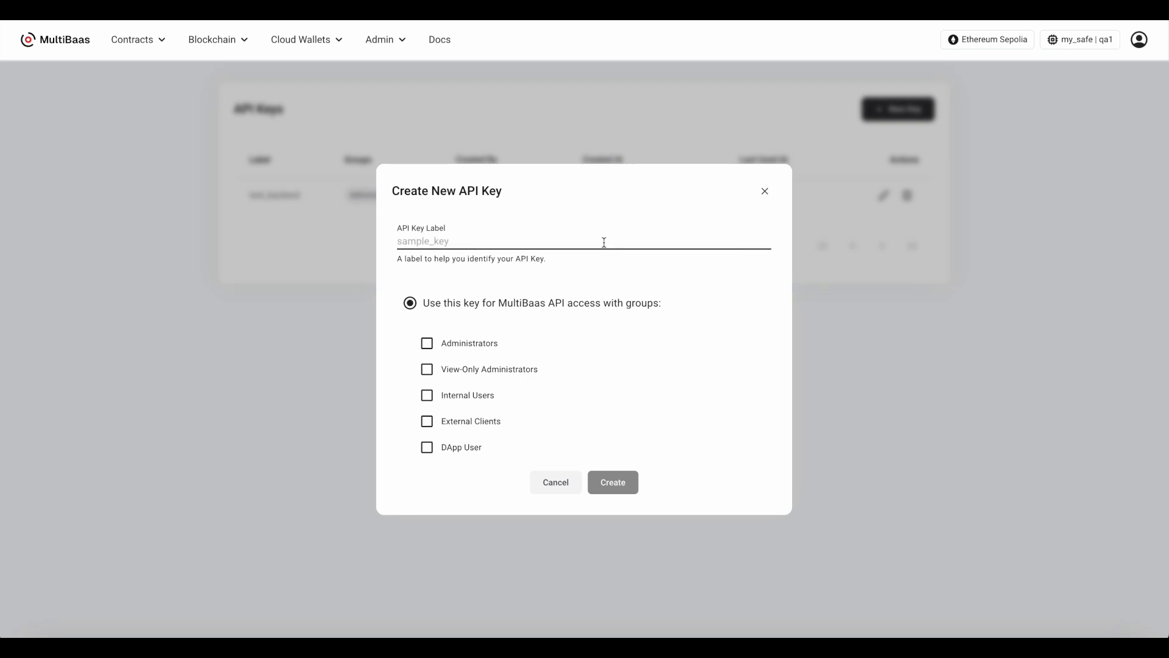
type("test_frontend")
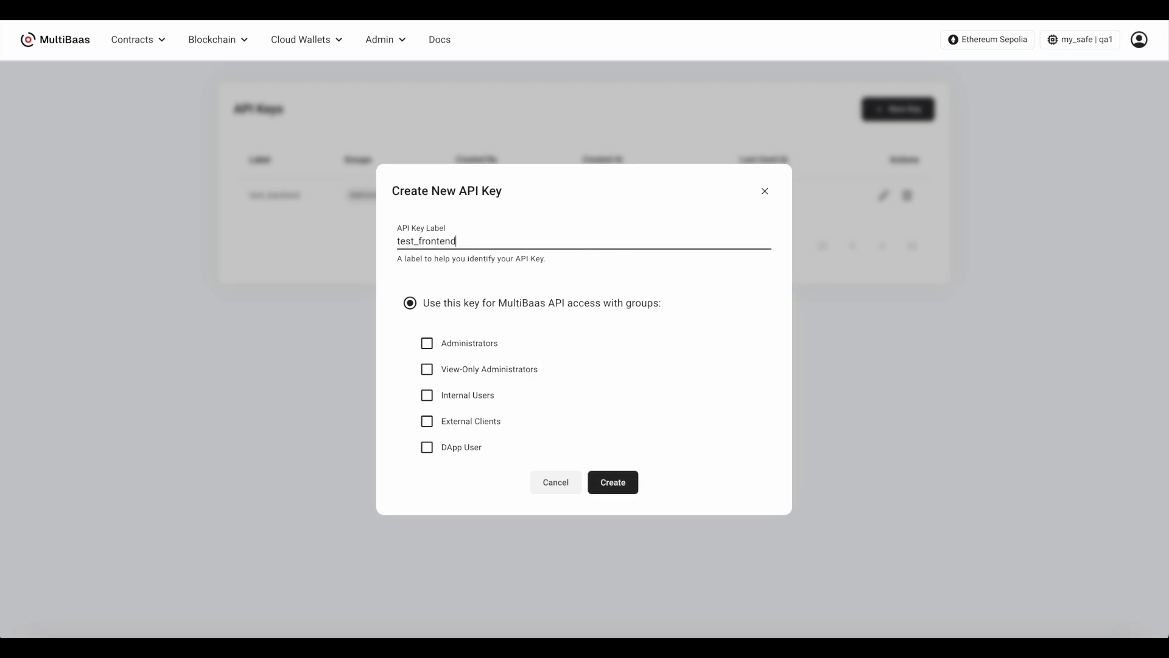
left_click(464, 451)
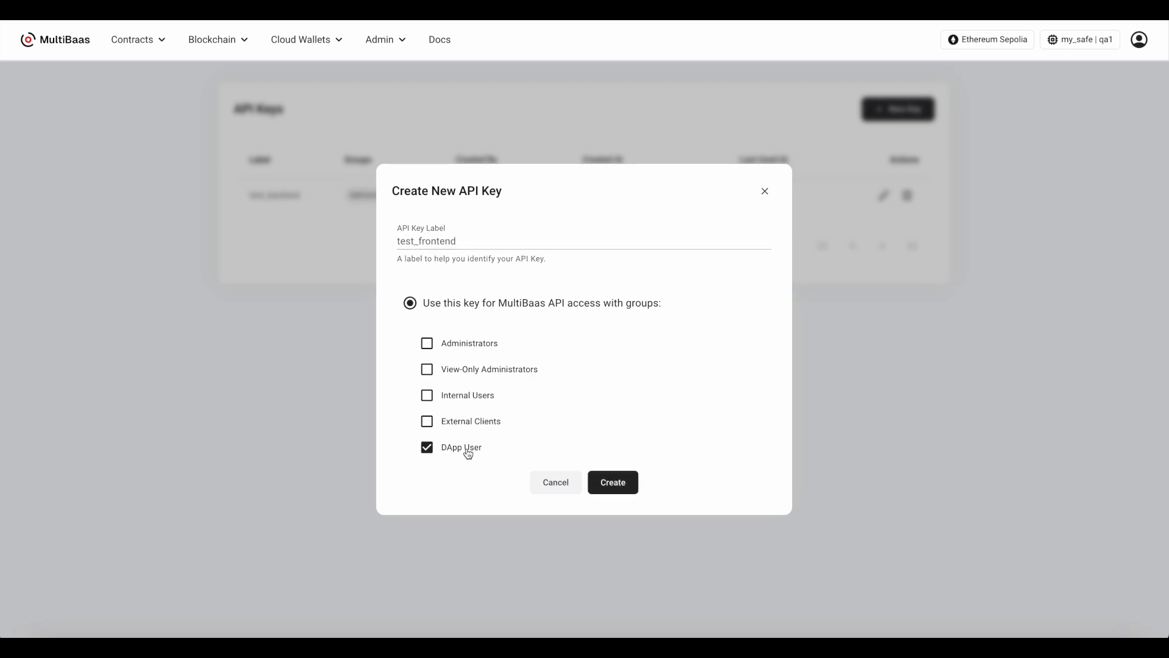
left_click(615, 483)
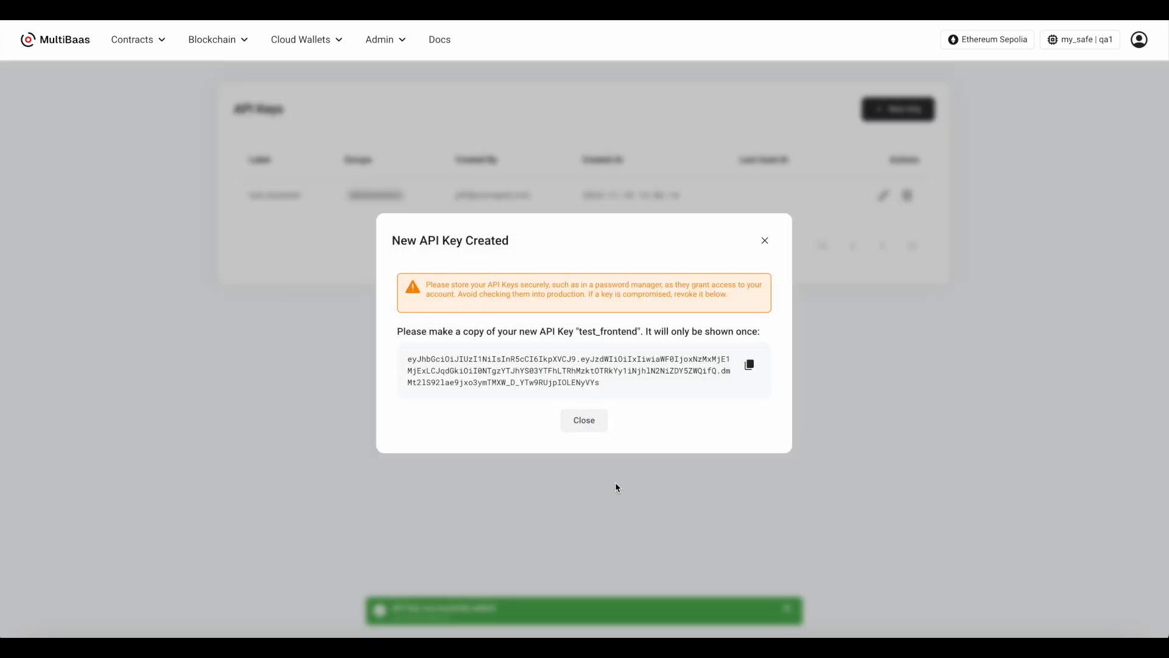
left_click(750, 365)
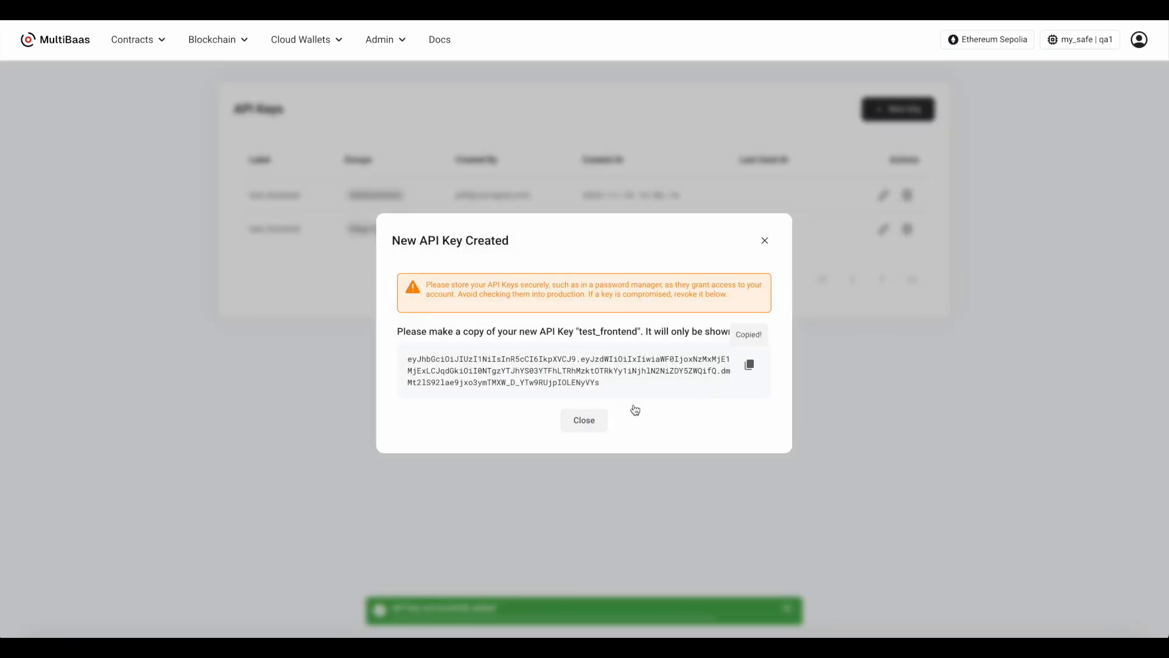
left_click(582, 421)
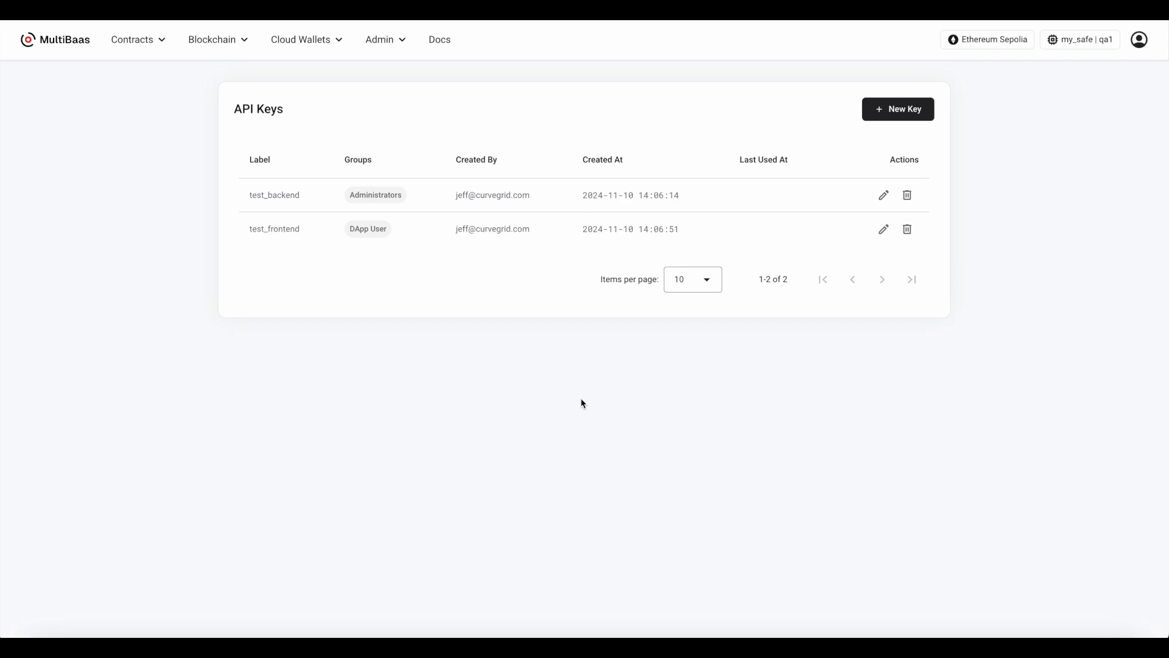
left_click(391, 42)
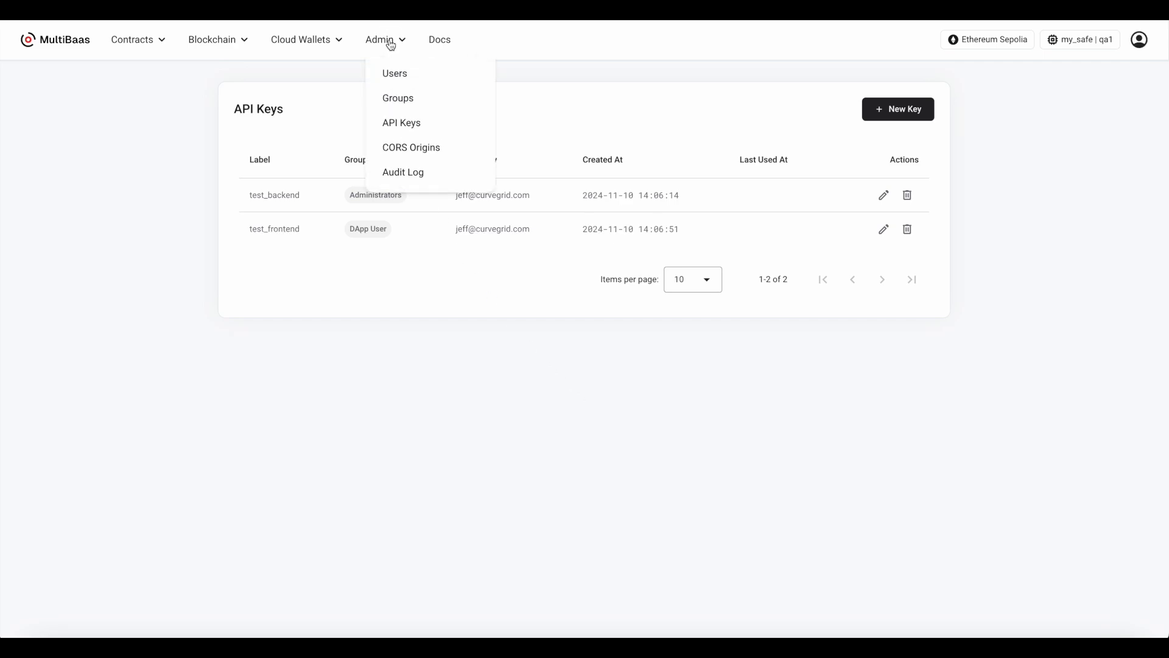
left_click(410, 147)
left_click(894, 109)
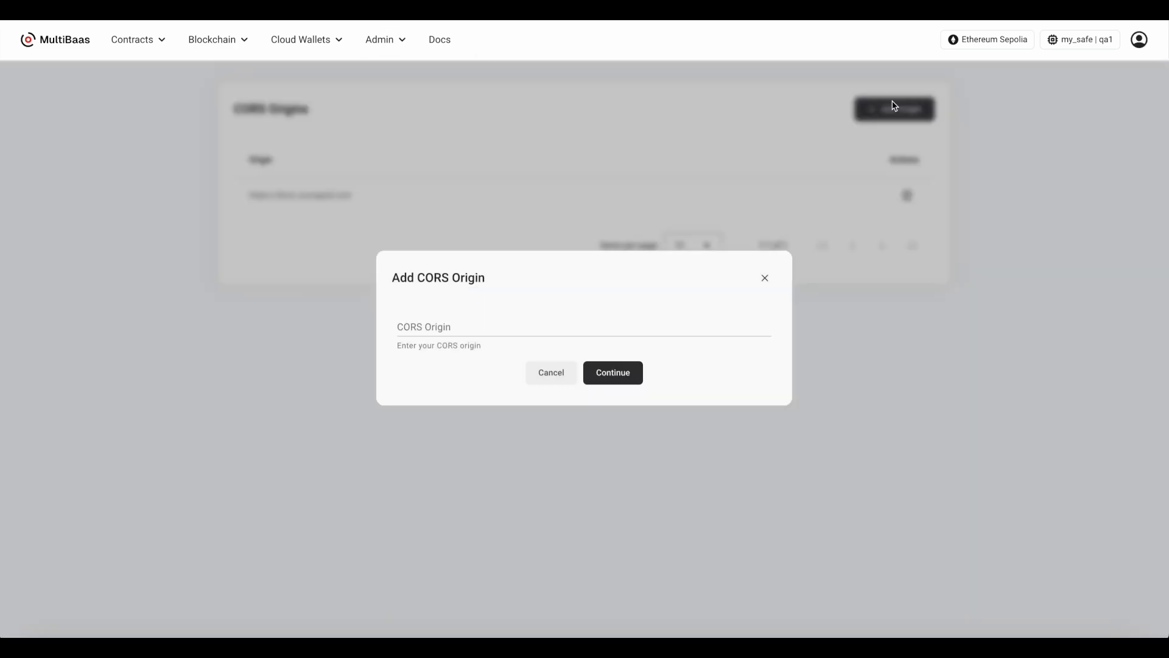
left_click(564, 328)
type("http://localhost:3000")
left_click(623, 381)
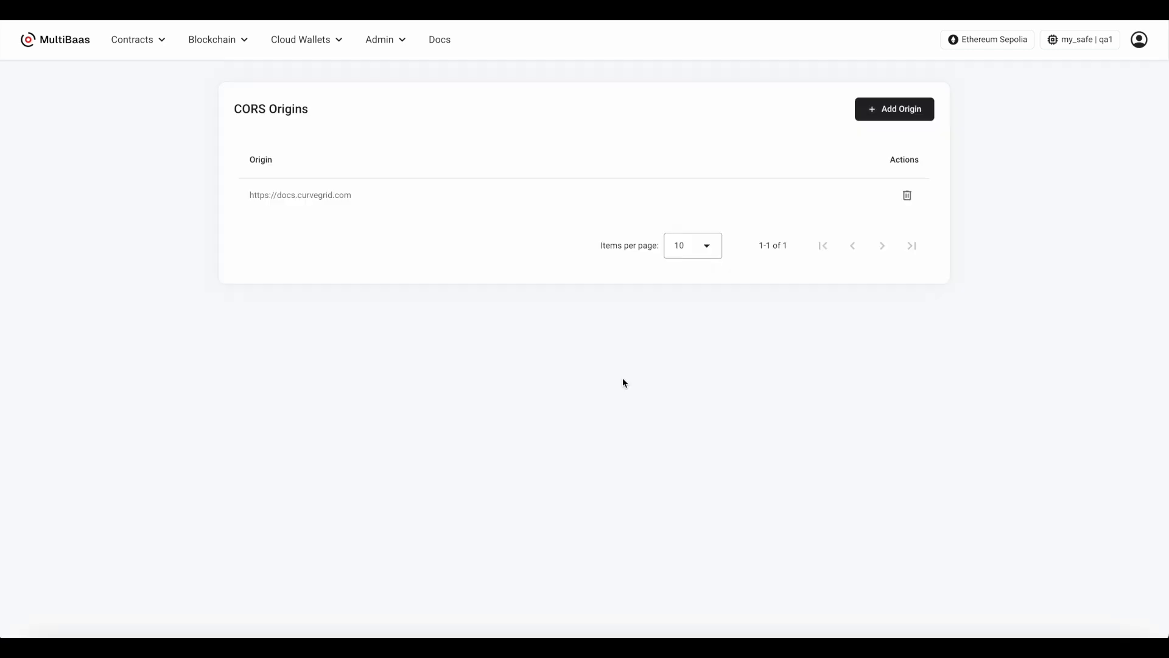
left_click(389, 41)
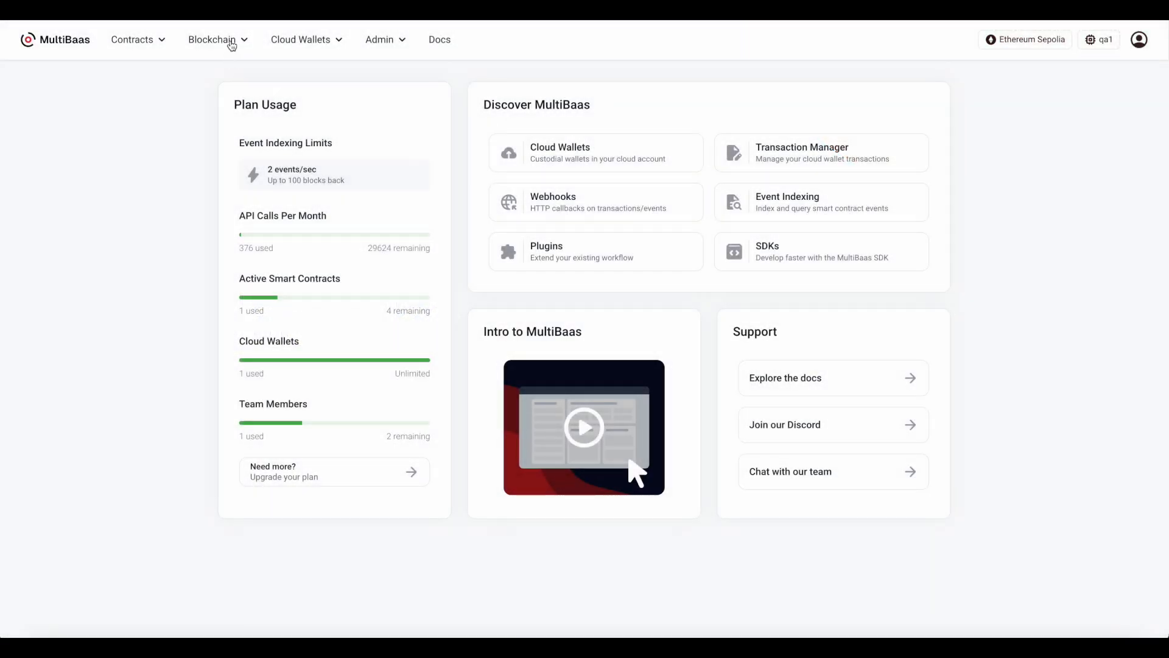
Create a webhook labelled test with the copied webhook.site endpoint URL, subscribed to the transaction.included and event.emitted events
left_click(230, 43)
left_click(232, 122)
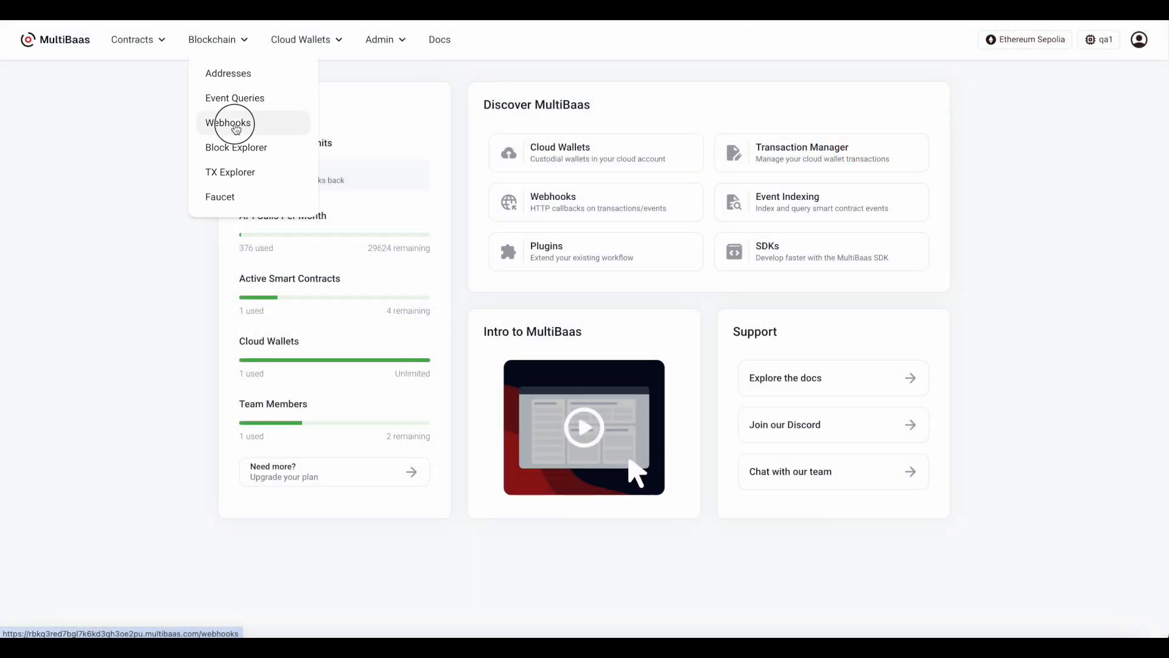
left_click(191, 81)
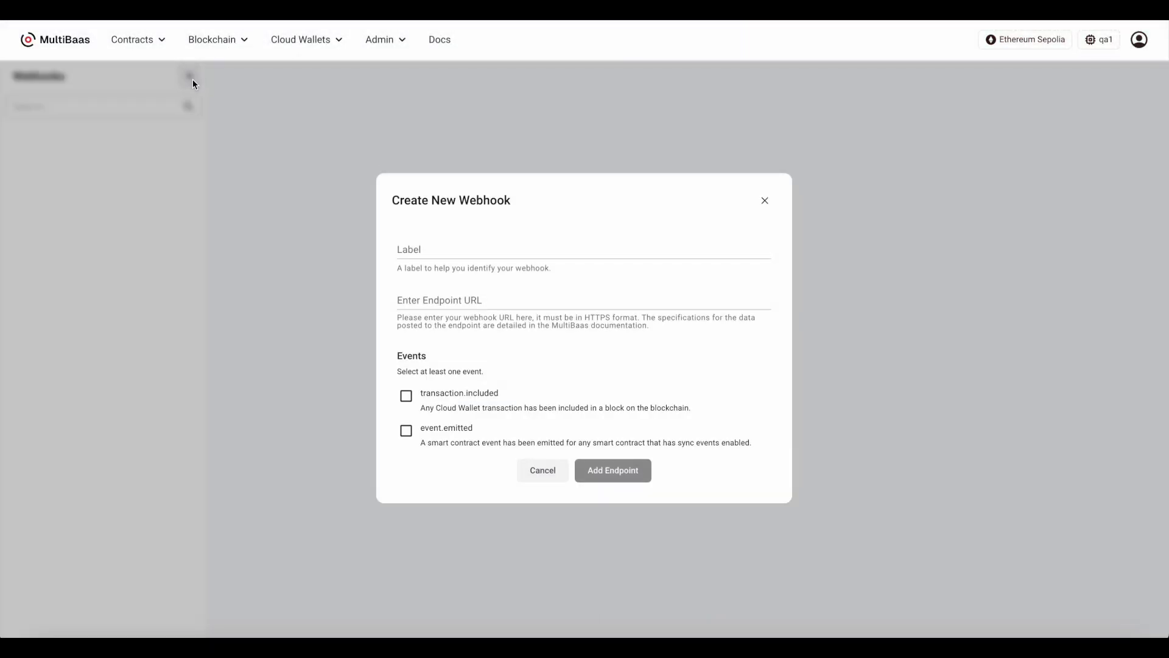
left_click(416, 244)
type("test")
left_click(436, 292)
key("ctrl+v")
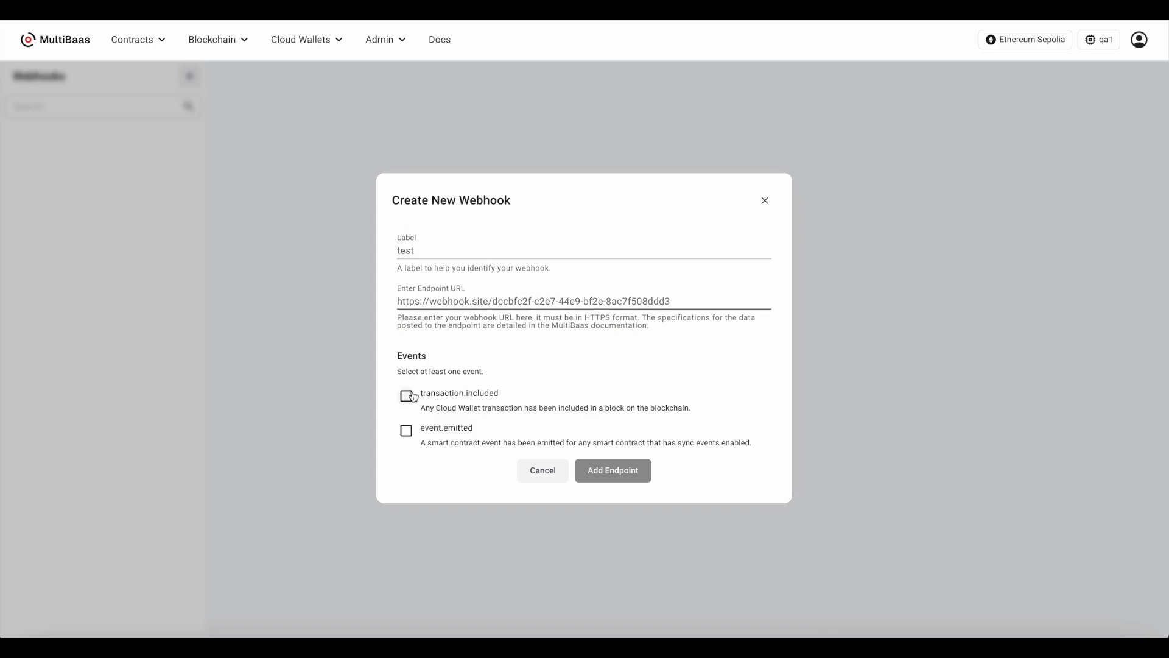
left_click(414, 396)
left_click(408, 430)
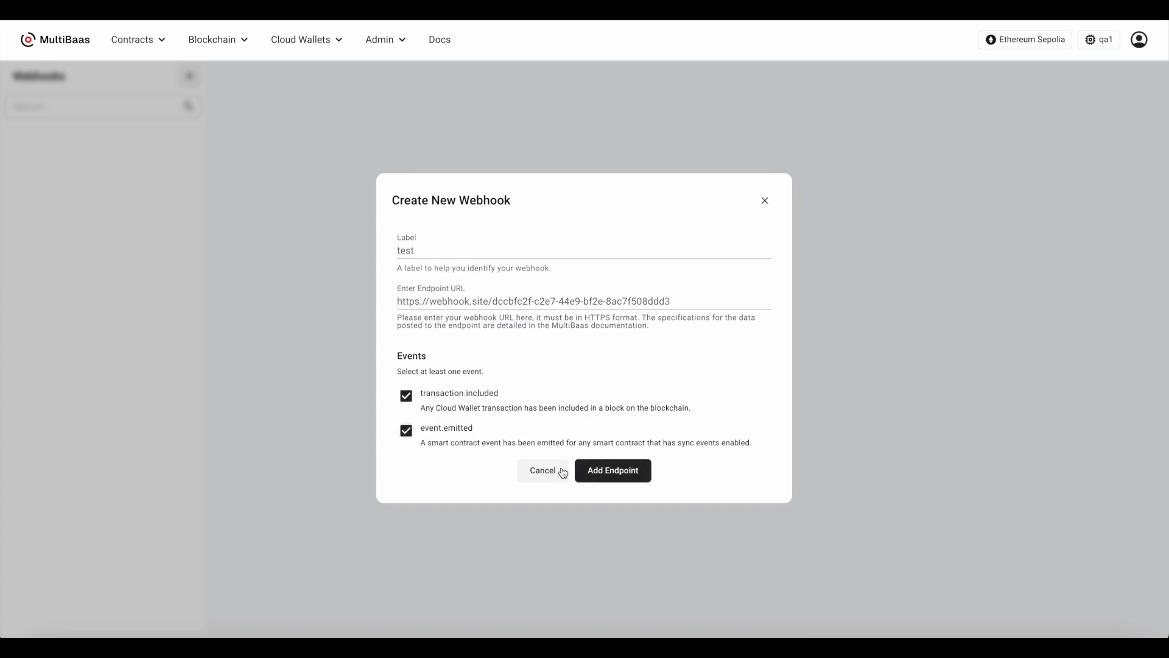
left_click(613, 470)
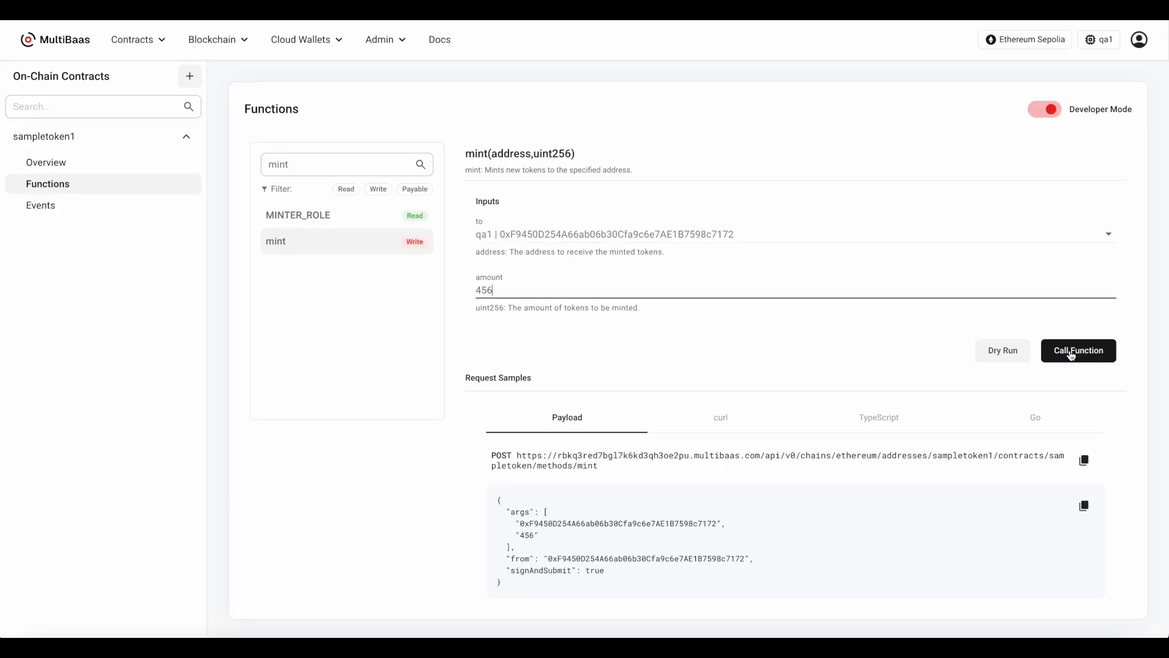
Mint 456 sampletoken1 tokens to qa1 with the cloud wallet and inspect the webhook requests delivered to Webhook.site
left_click(1070, 349)
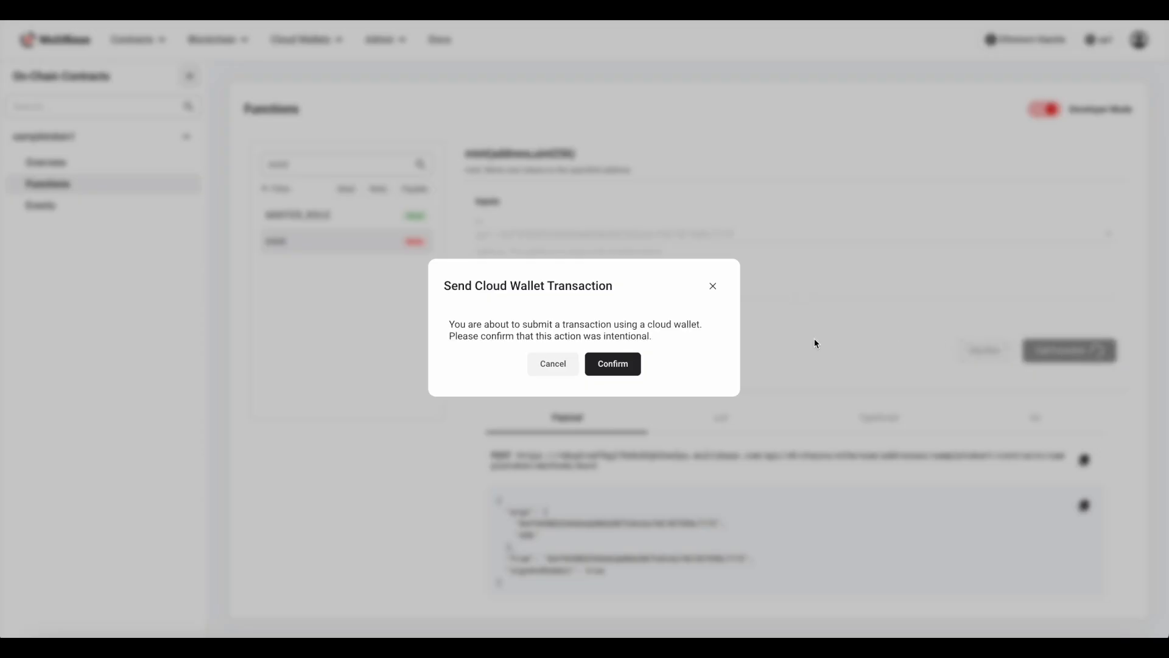
left_click(621, 364)
left_click(223, 41)
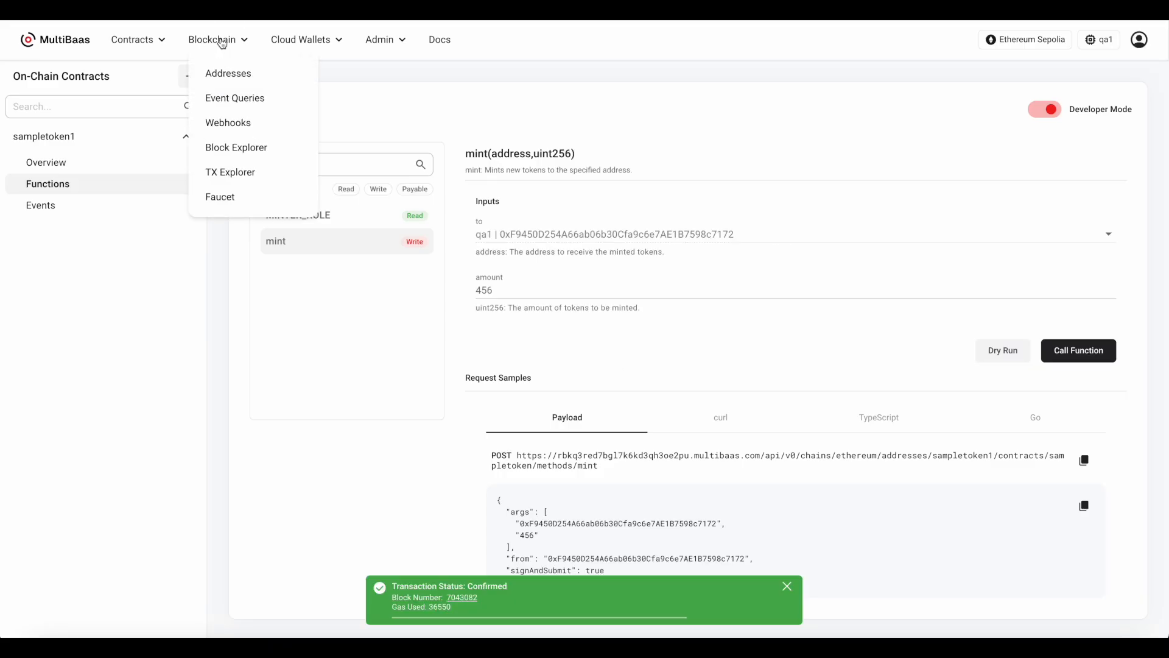
left_click(230, 124)
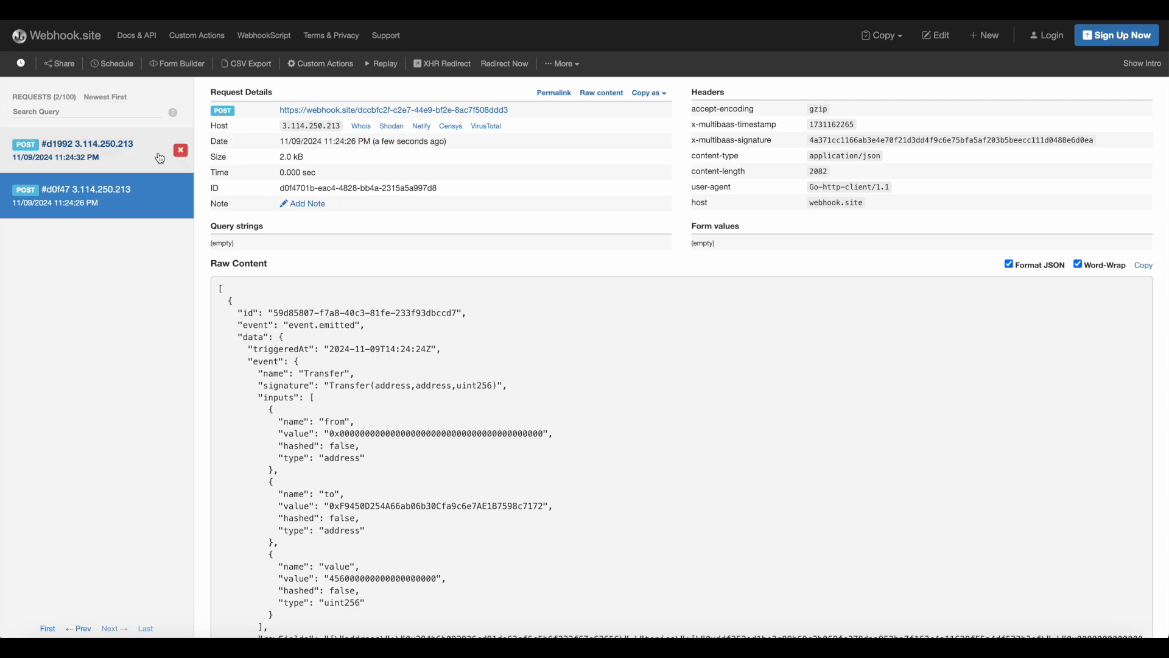
left_click(126, 164)
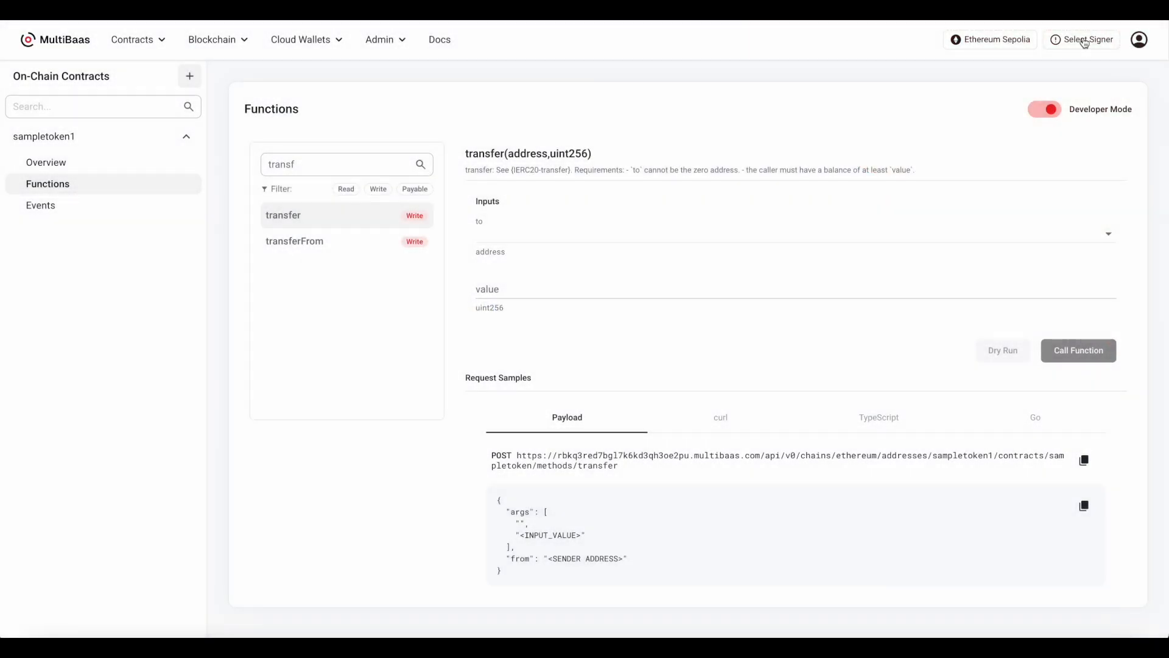
Add a Safe Account wallet using the copied account address and the label my_safe
left_click(1083, 39)
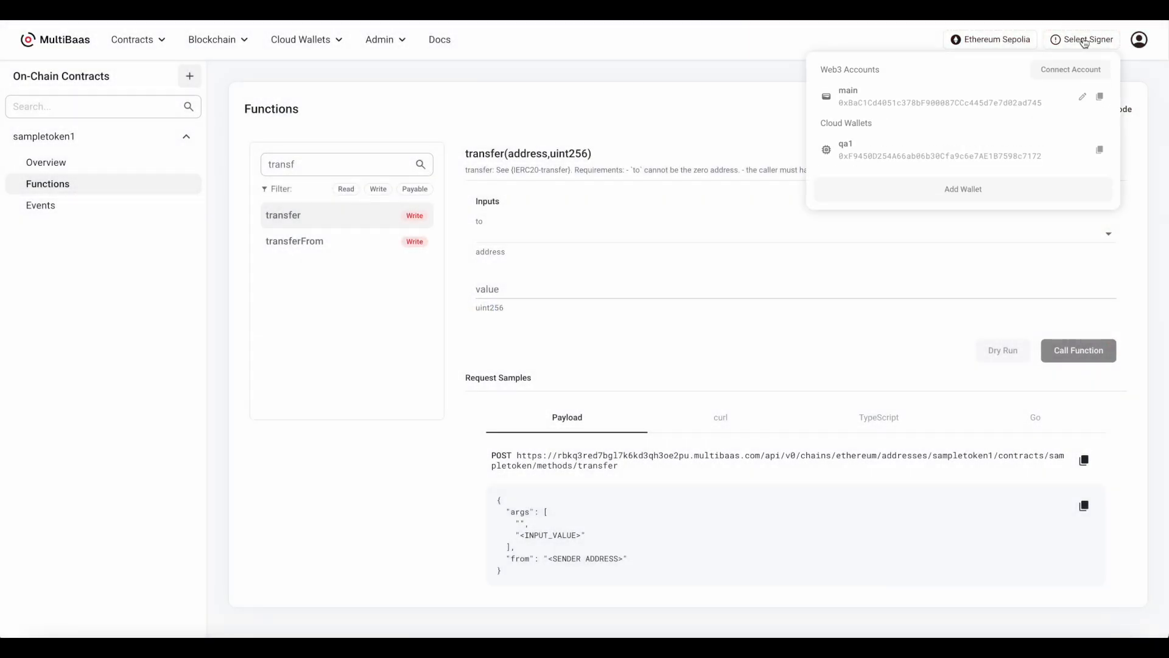
left_click(981, 189)
left_click(653, 386)
left_click(577, 306)
key("ctrl+v")
left_click(549, 397)
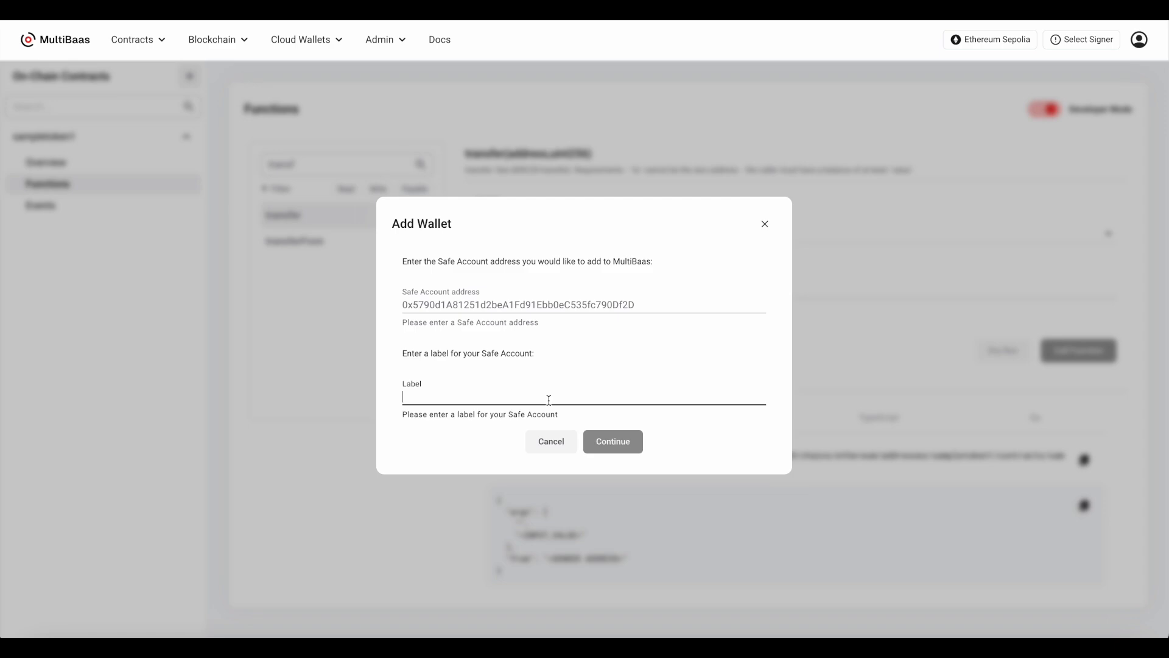
type("my_safe")
left_click(606, 444)
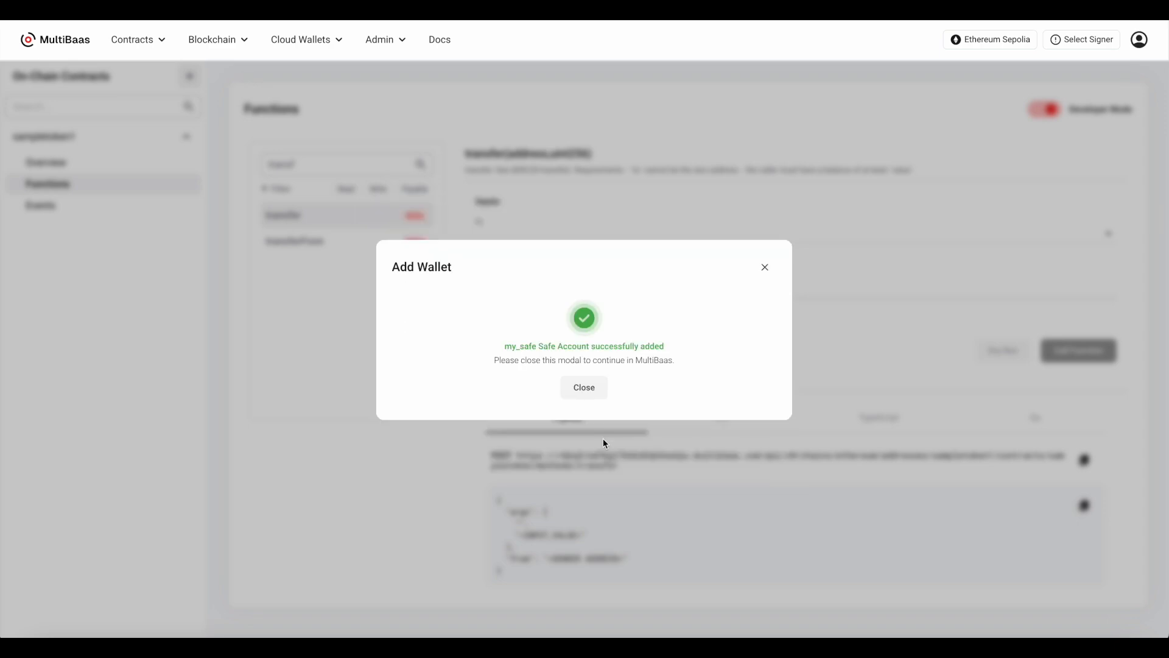
left_click(588, 395)
Select the my_safe Safe Account as the signer with qa1 as its signing wallet
left_click(1084, 43)
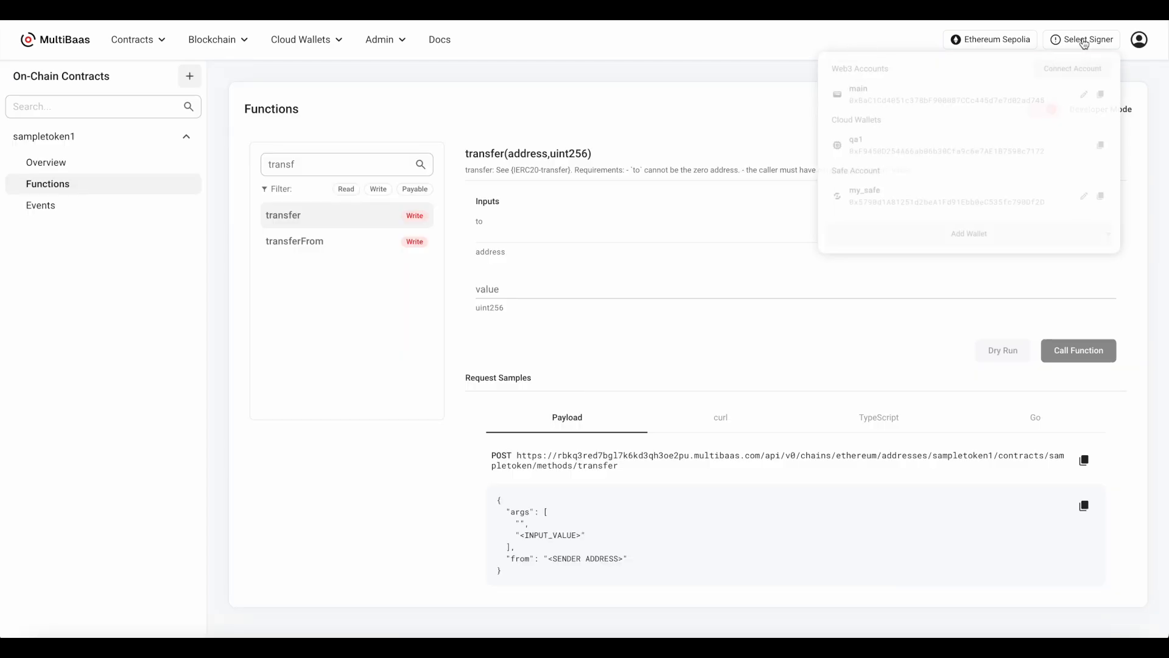
left_click(1000, 208)
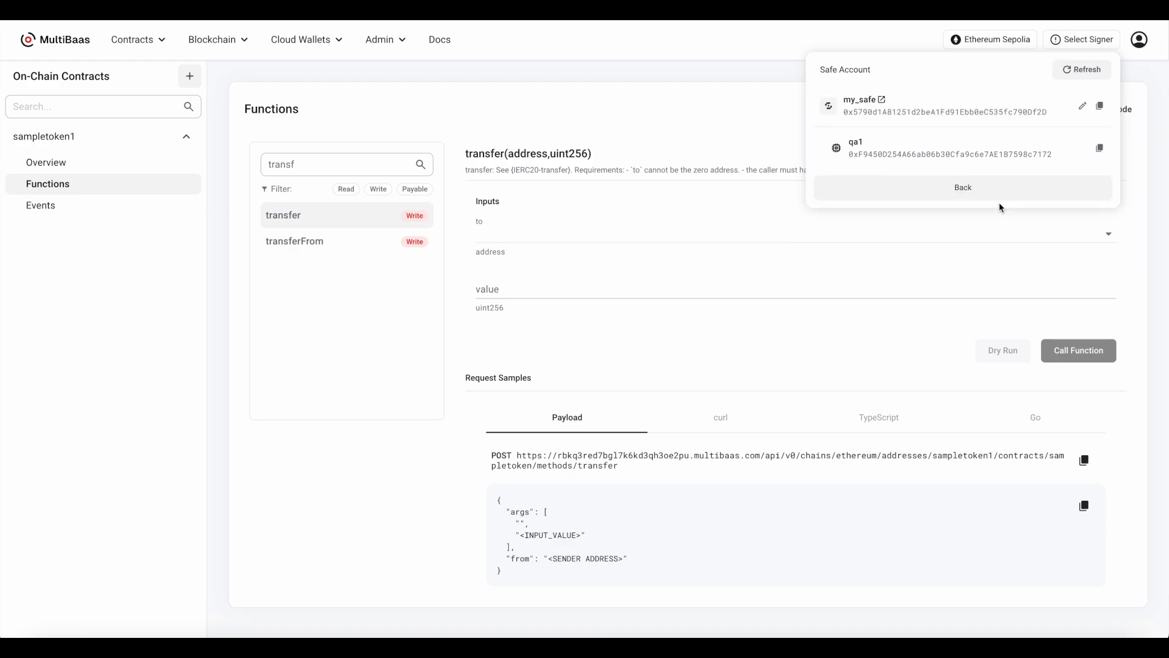
left_click(980, 155)
Submit a sampletoken1 transfer with value 123 to main, approving the cloud wallet transaction, and open its off-chain queue in Safe Wallet
left_click(692, 232)
type("main")
left_click(671, 261)
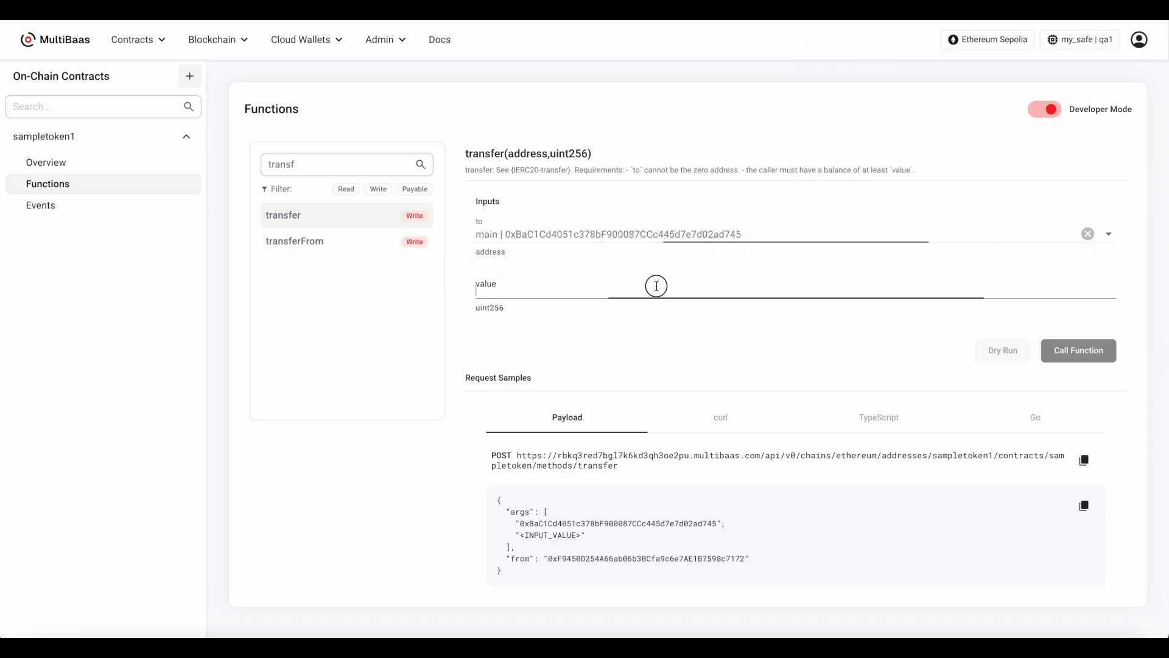
left_click(657, 286)
type("100")
left_click(1079, 350)
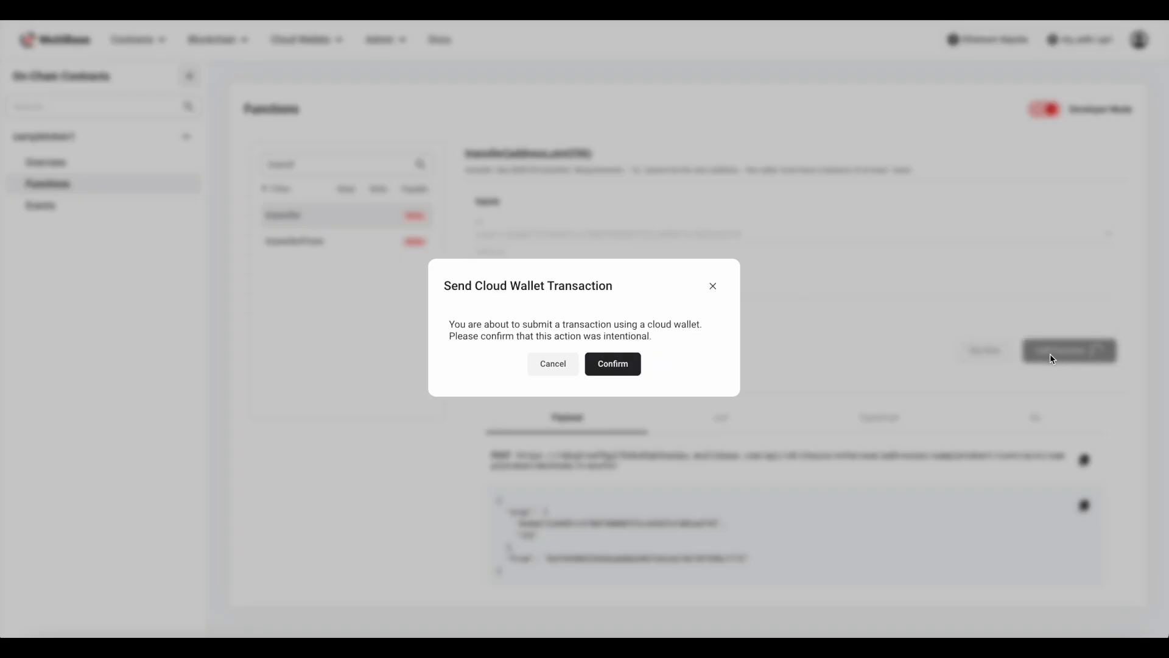
left_click(614, 364)
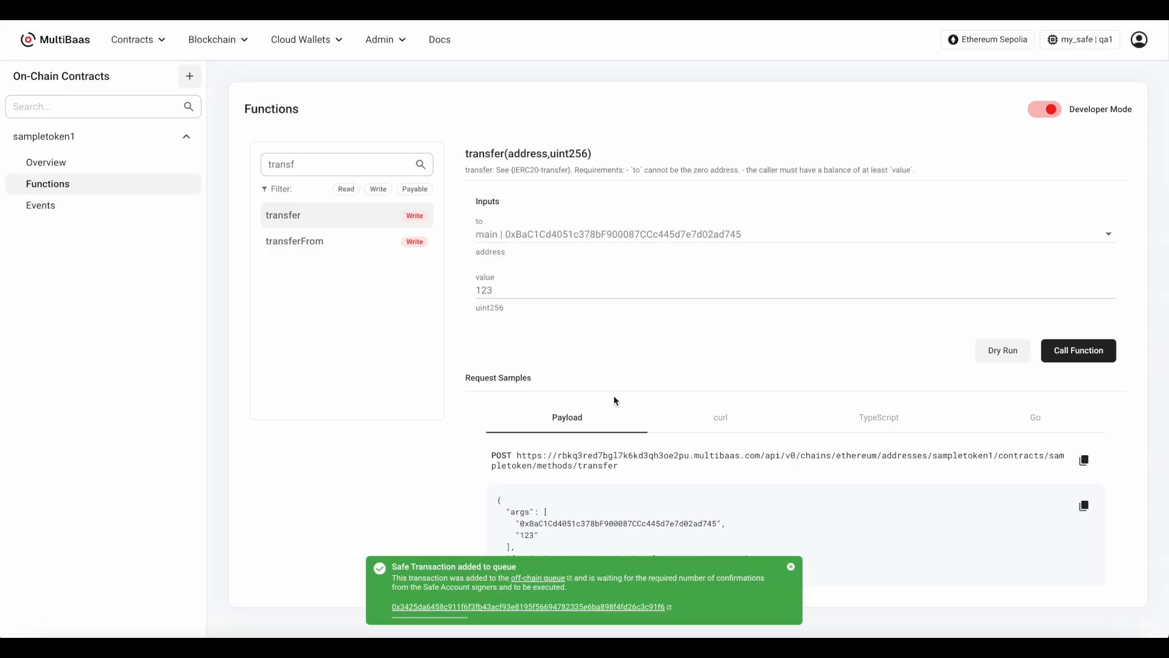
left_click(539, 578)
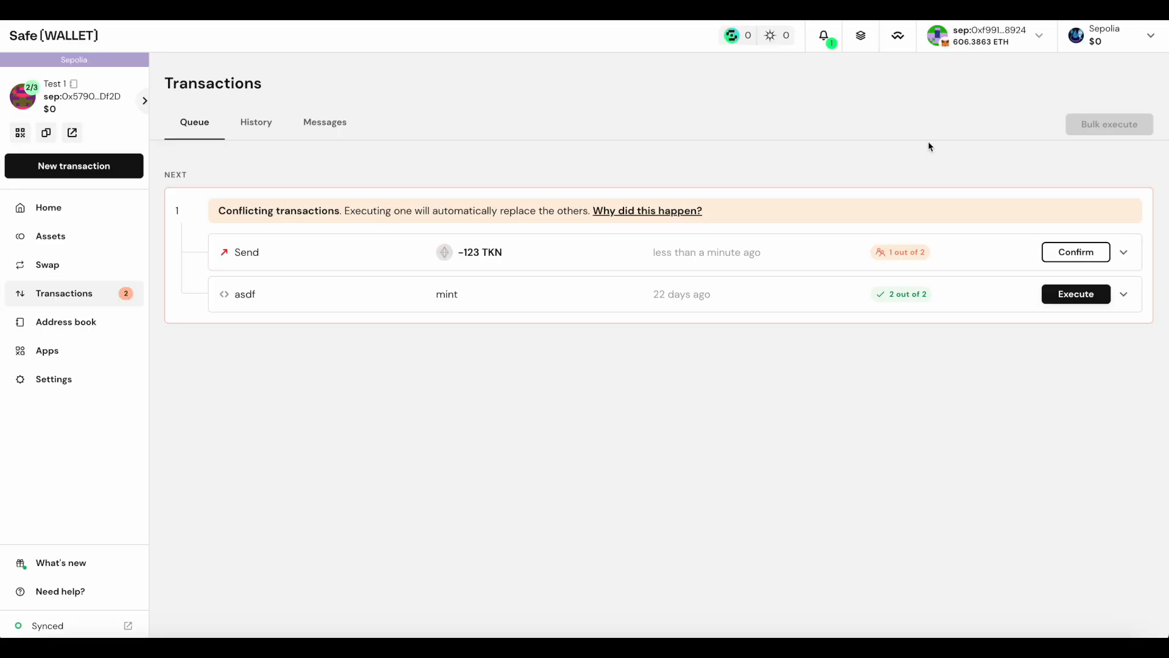
Confirm and immediately execute the queued 123 TKN transfer to main, approving the transaction in the browser wallet
left_click(1066, 254)
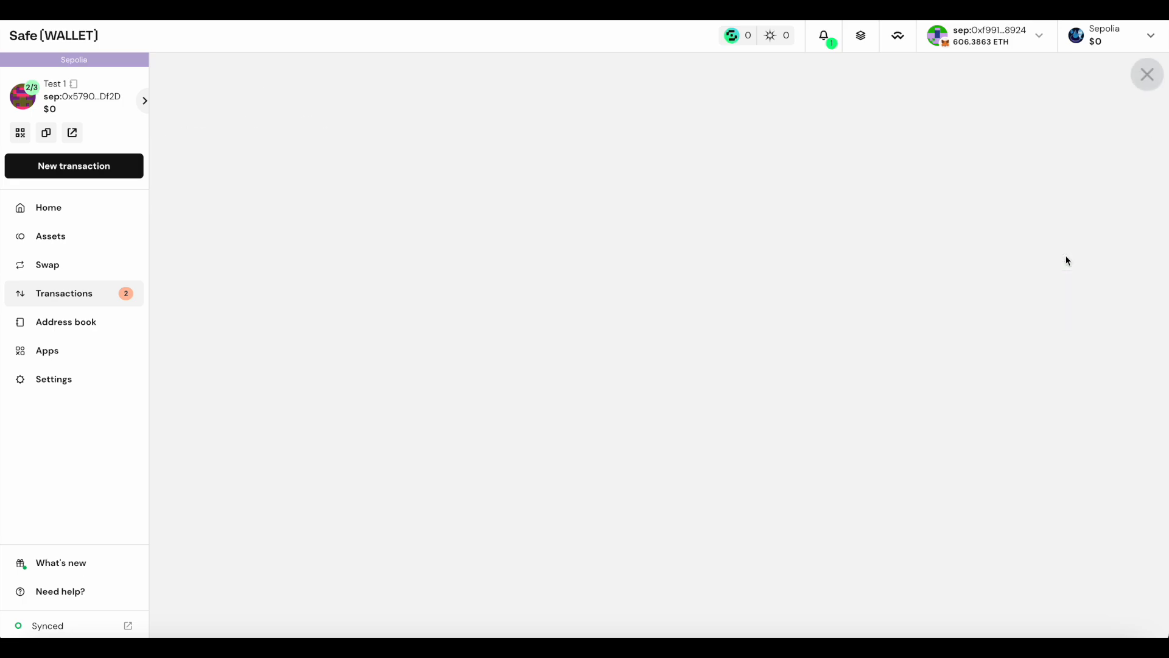
scroll(760, 428, "down", 2)
left_click(692, 542)
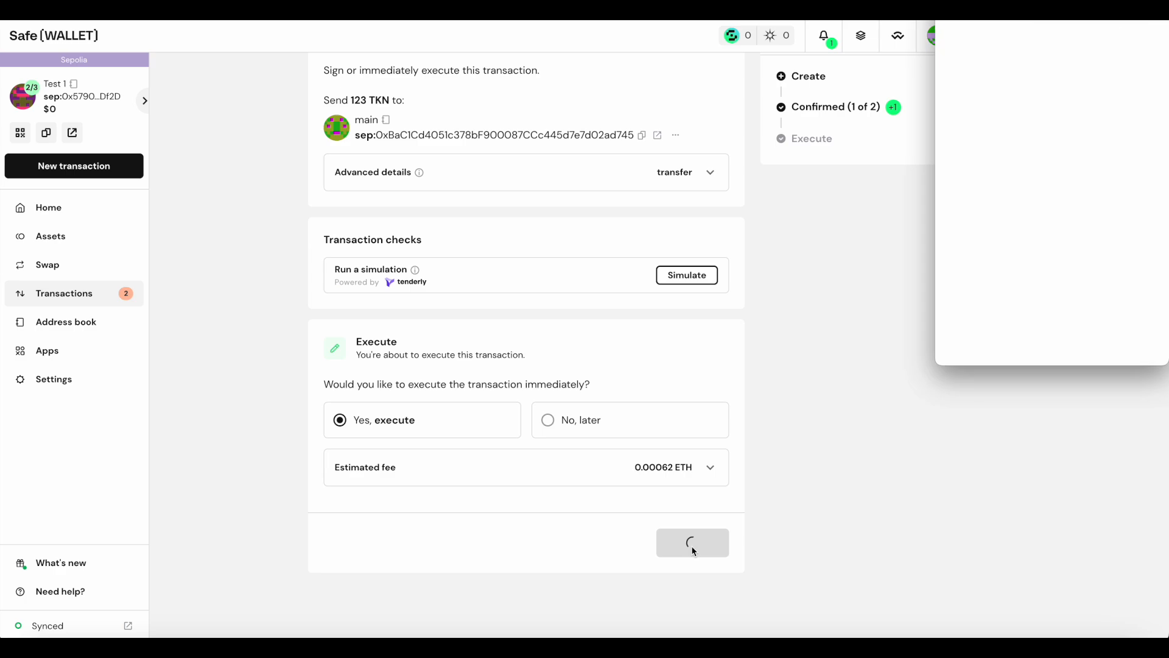
left_click(1130, 341)
left_click(1035, 108)
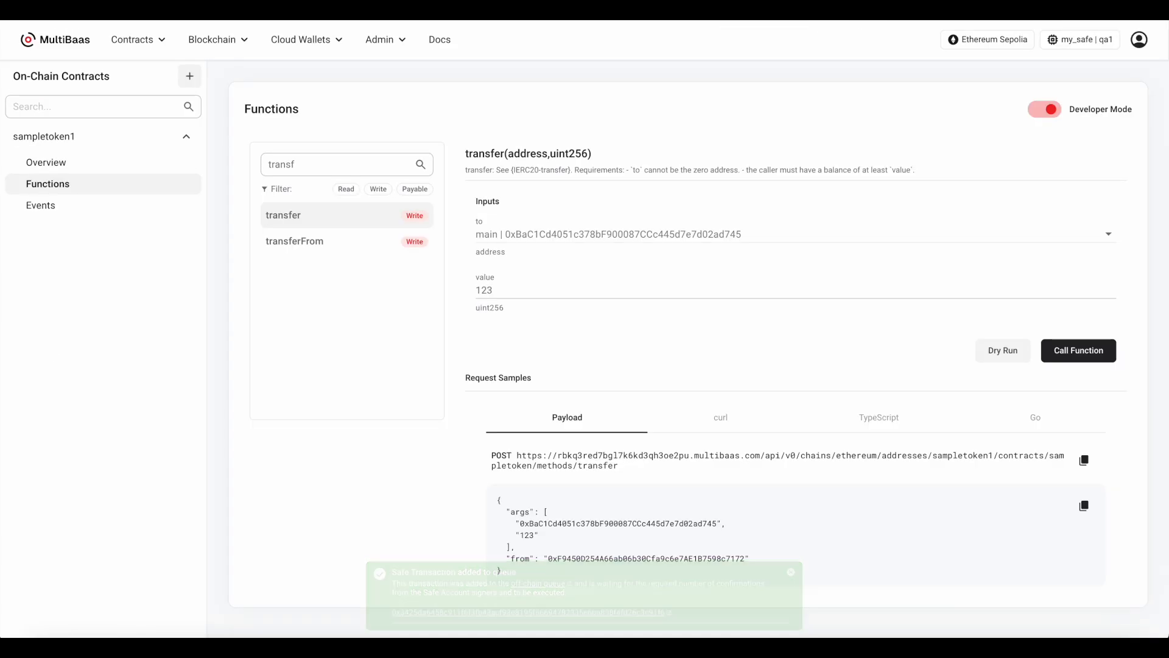
In MultiBaas, open the transaction of the newest sampletoken1 Transfer event and examine its event details
left_click(120, 212)
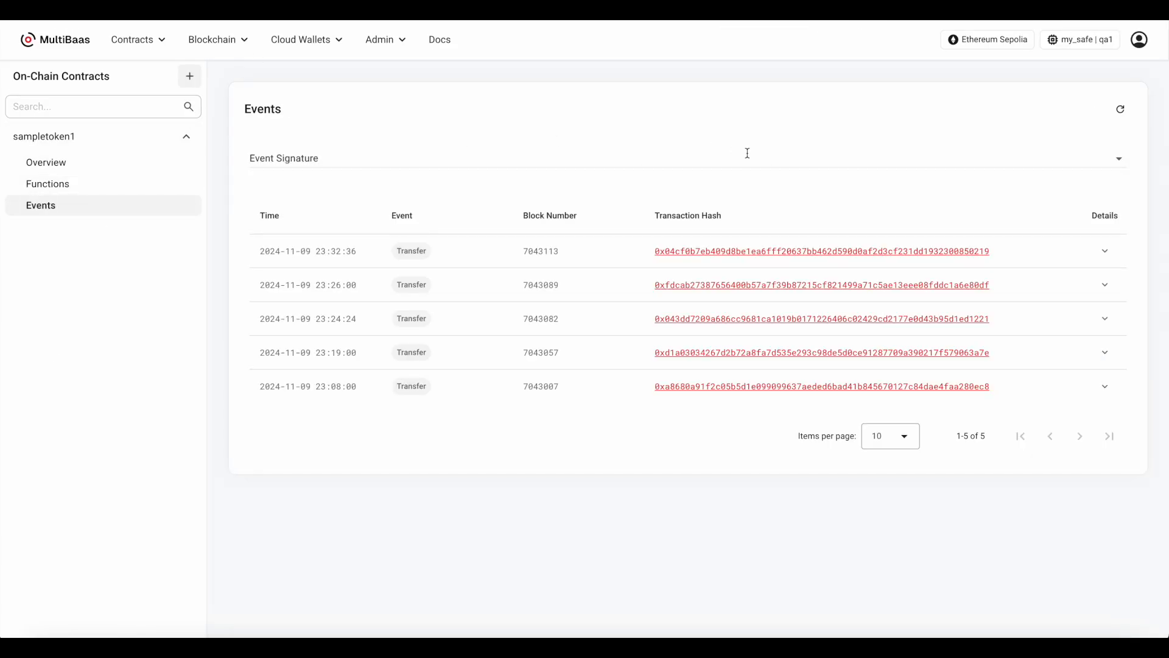
left_click(954, 250)
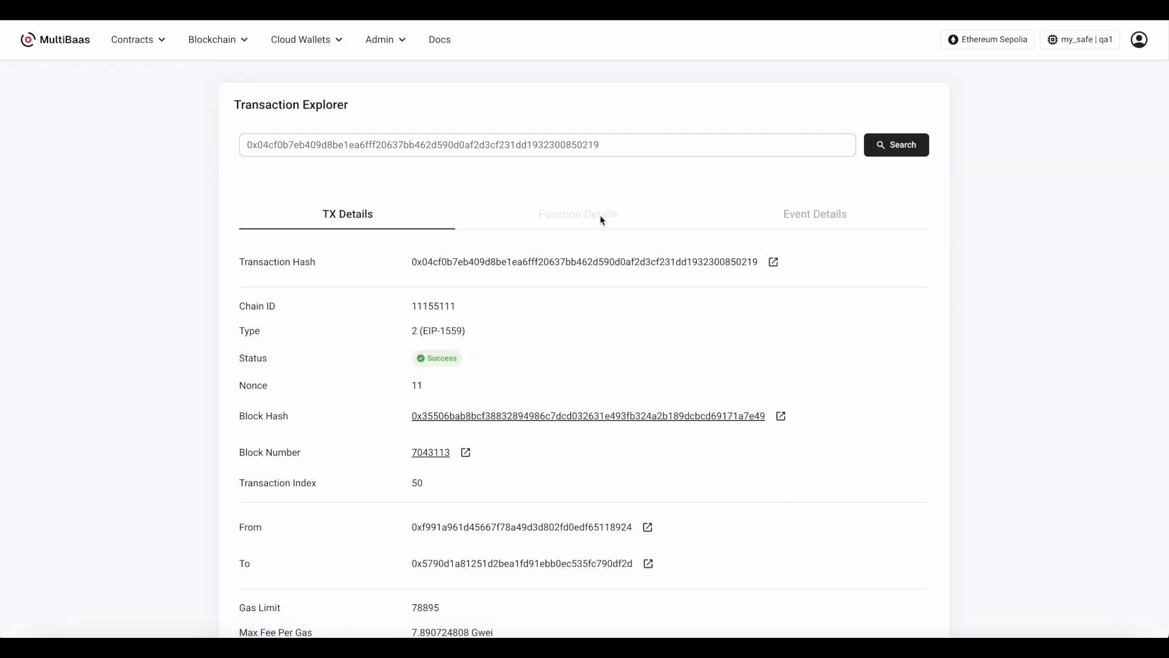
left_click(820, 211)
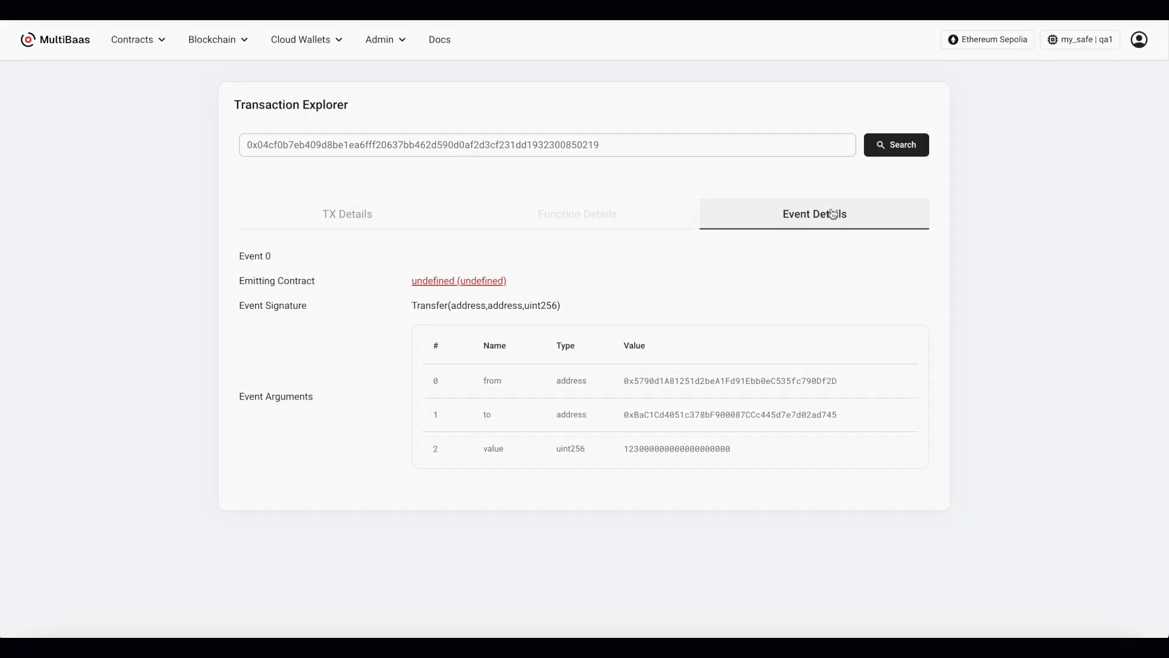